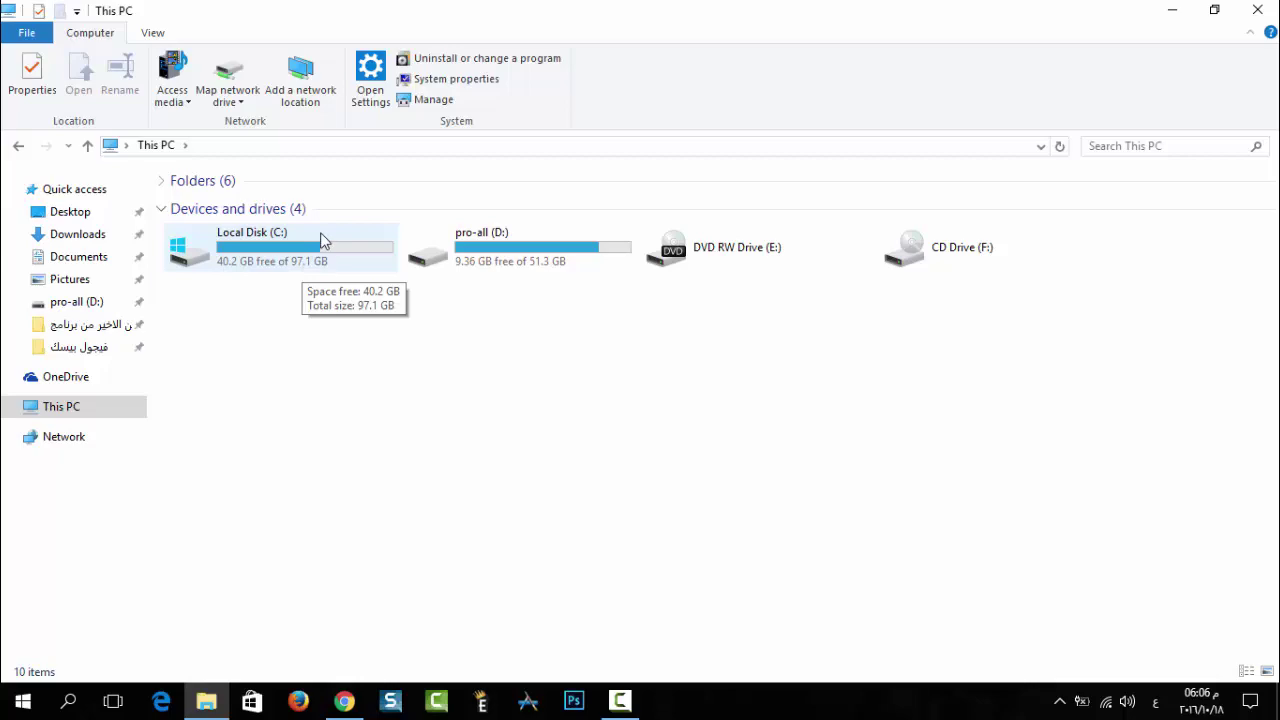
# Open drive C: and display the properties of the Windows.old folder to examine its size
pyautogui.doubleClick(272, 252)
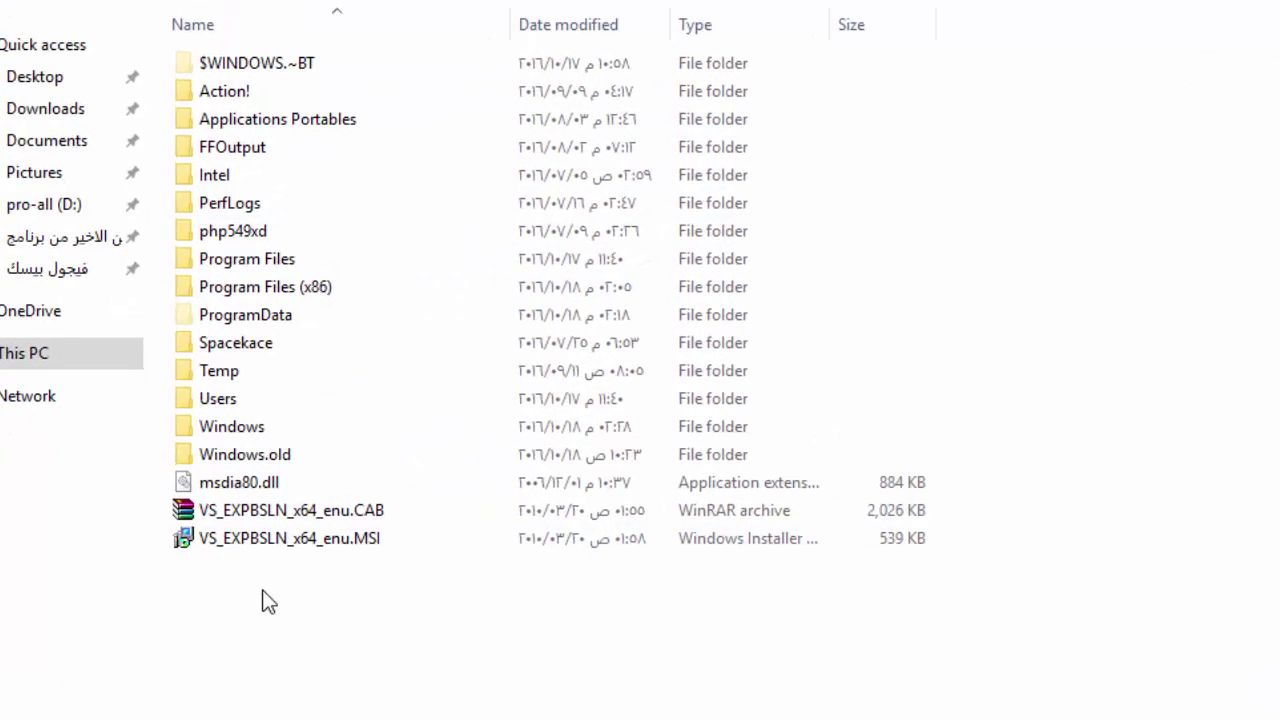
pyautogui.moveTo(251, 420); pyautogui.dragTo(316, 422)
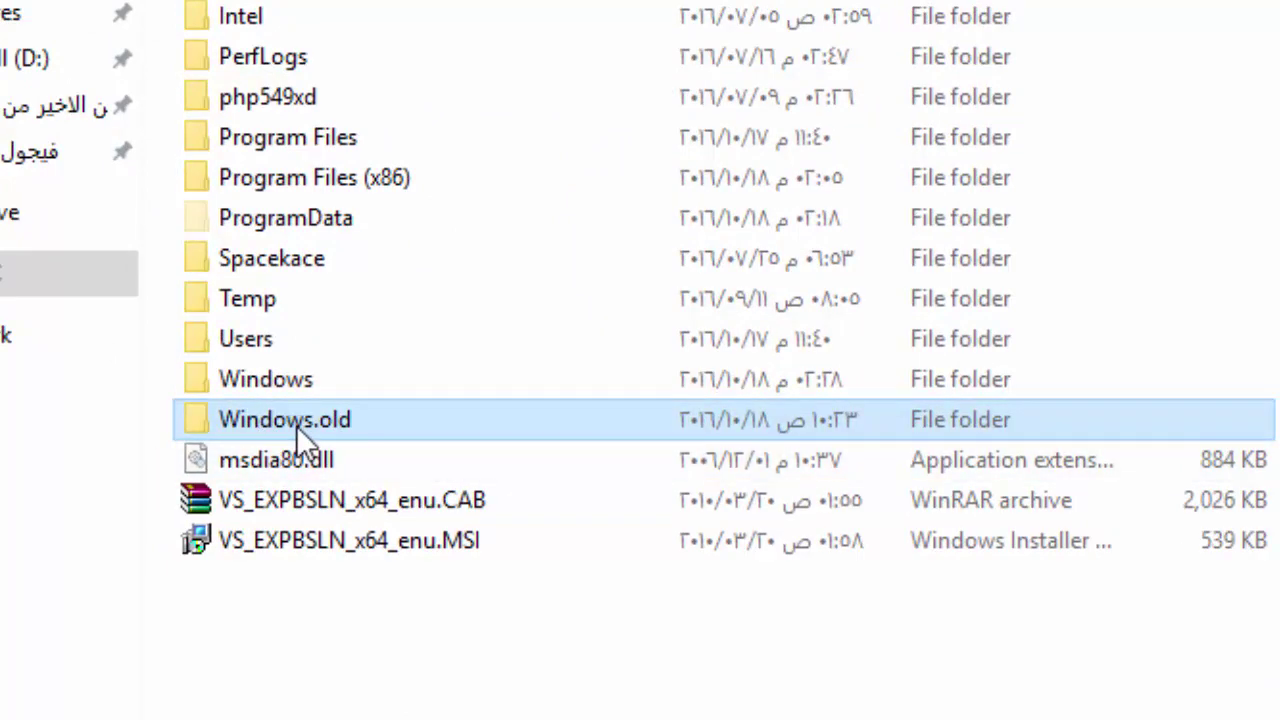
pyautogui.rightClick(294, 422)
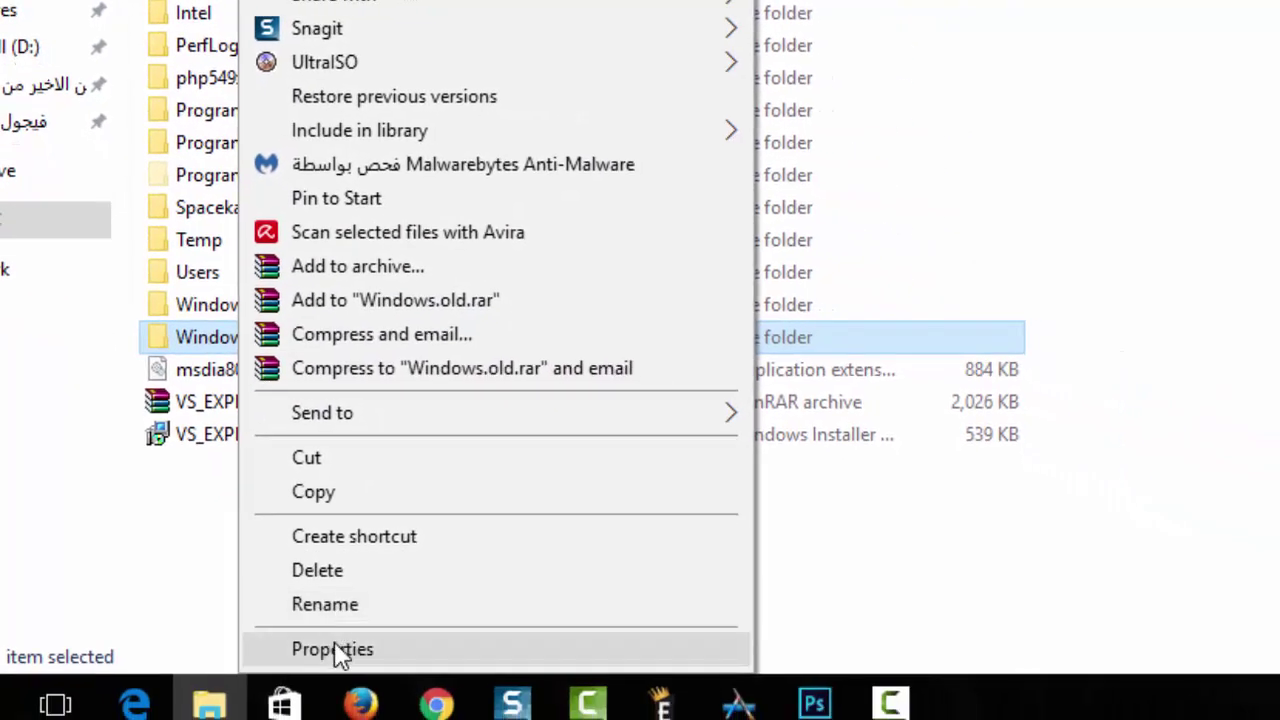
pyautogui.click(340, 651)
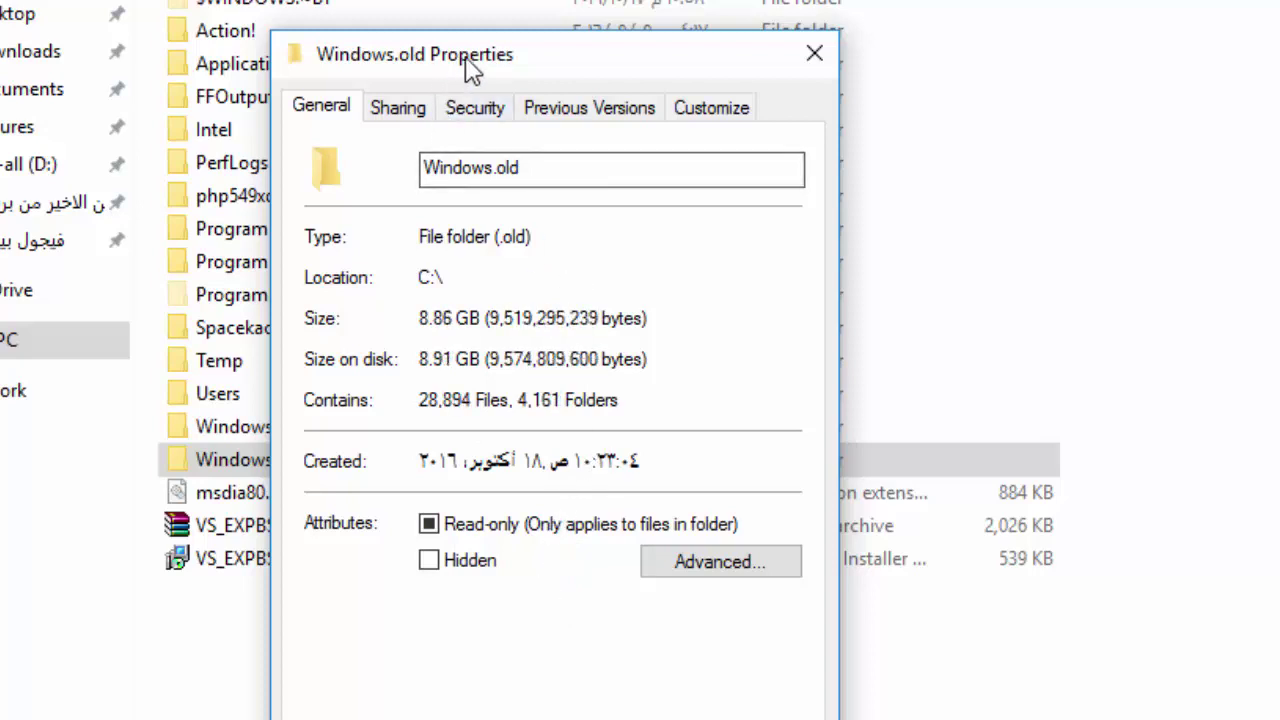
pyautogui.moveTo(466, 60); pyautogui.dragTo(1279, 33)
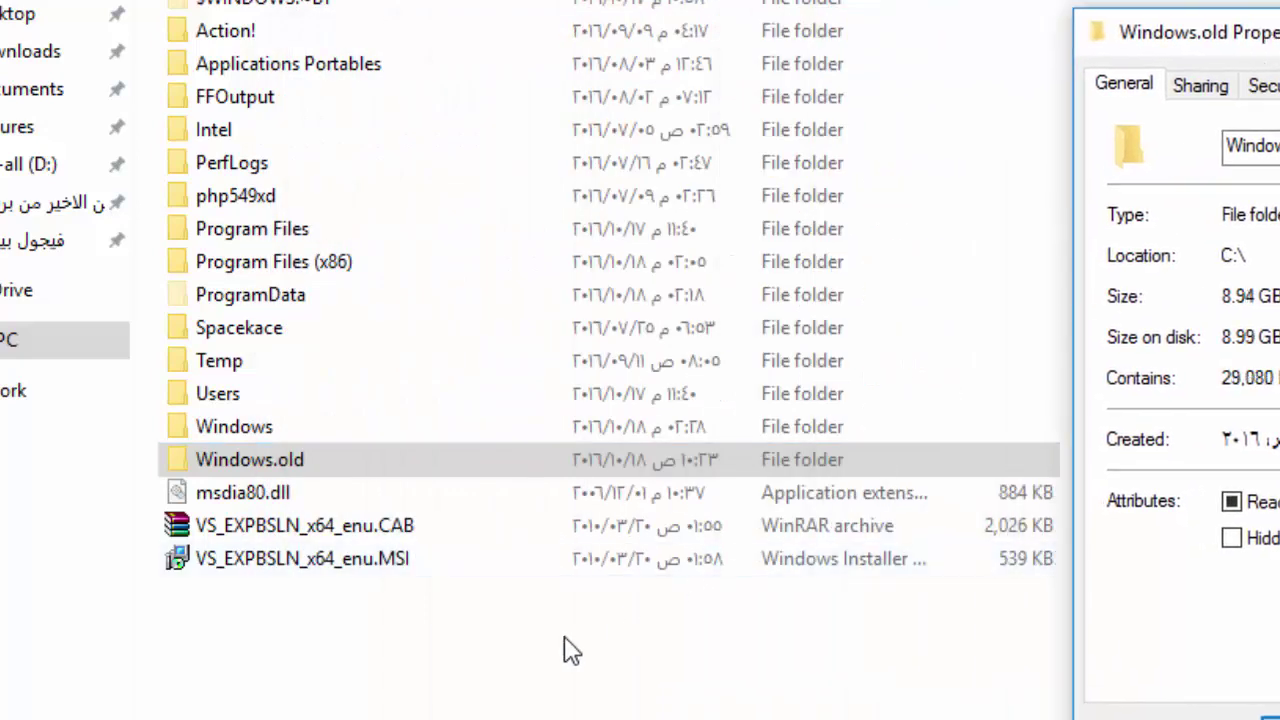
pyautogui.click(560, 680)
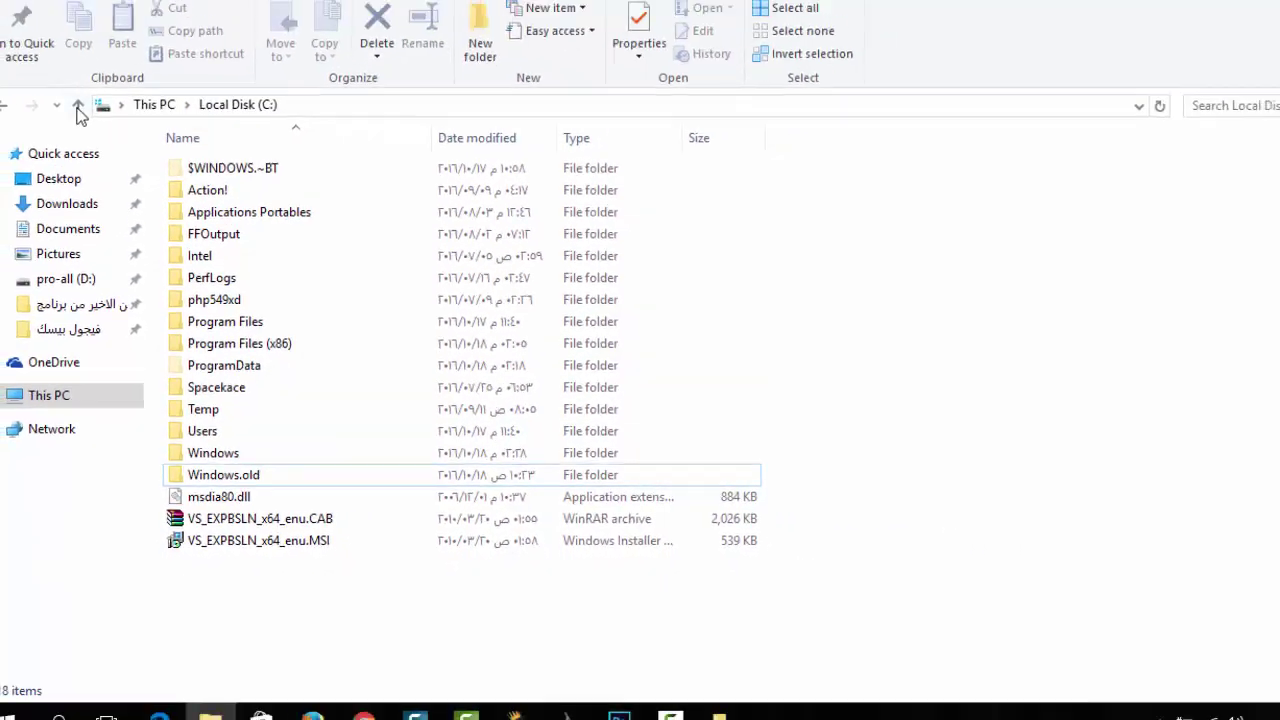
# Check the free space of drive C: in This PC, and review the size of Windows.old in its properties
pyautogui.click(87, 146)
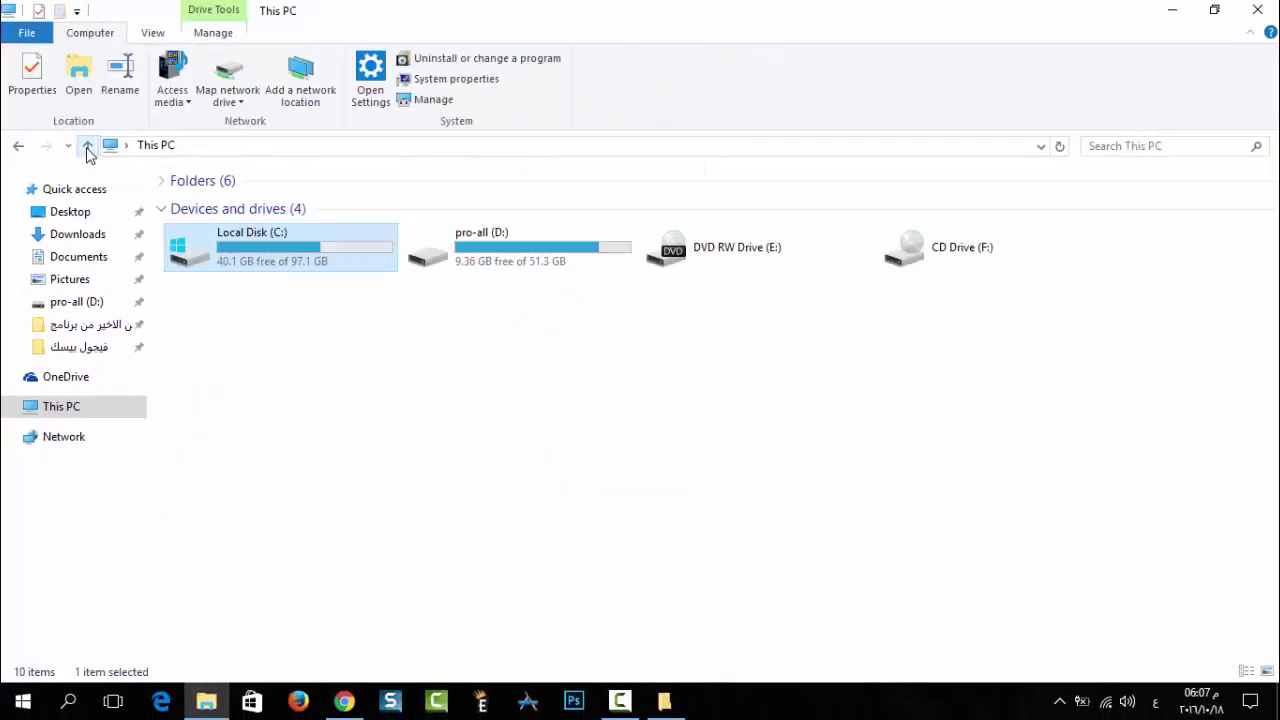
pyautogui.click(316, 333)
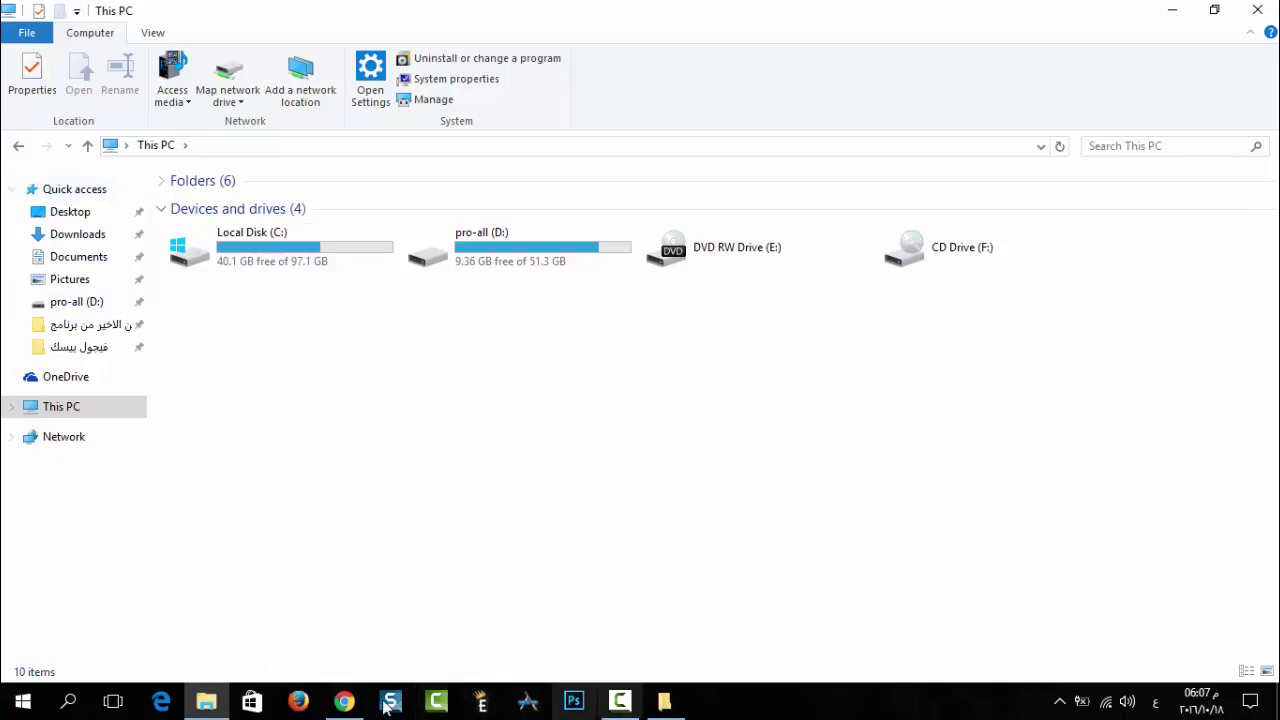
pyautogui.doubleClick(238, 244)
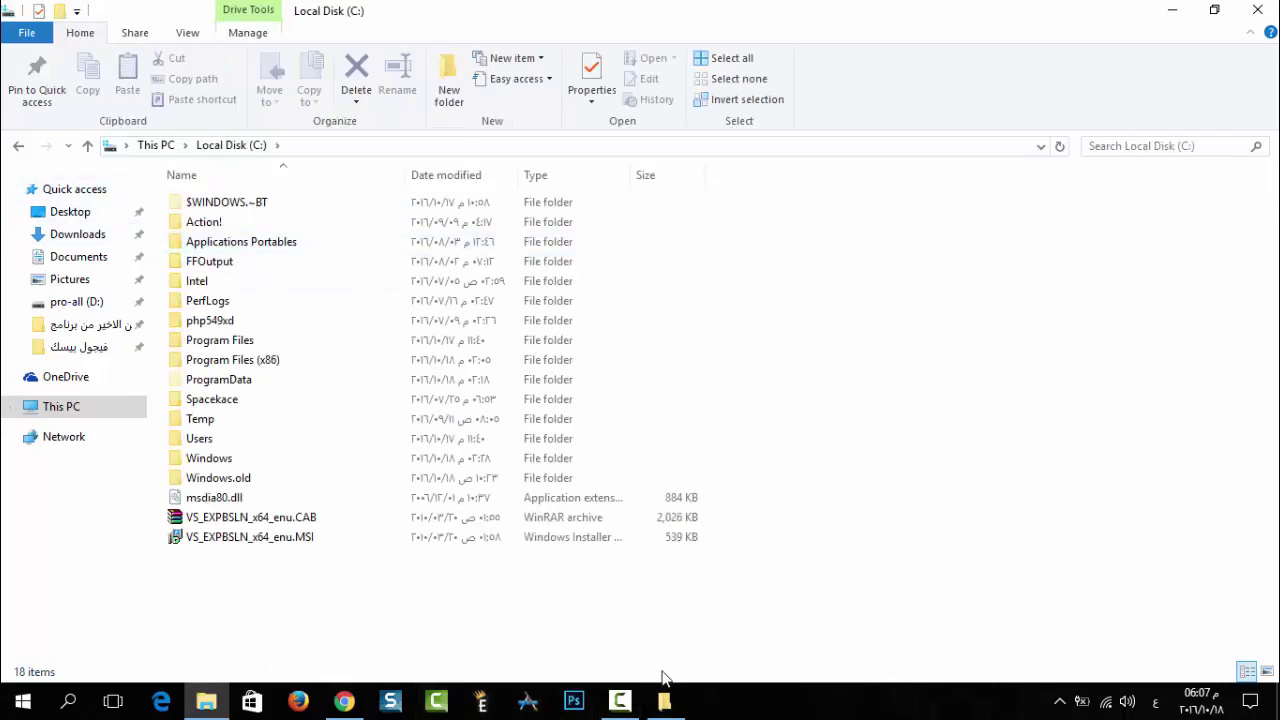
pyautogui.click(1173, 10)
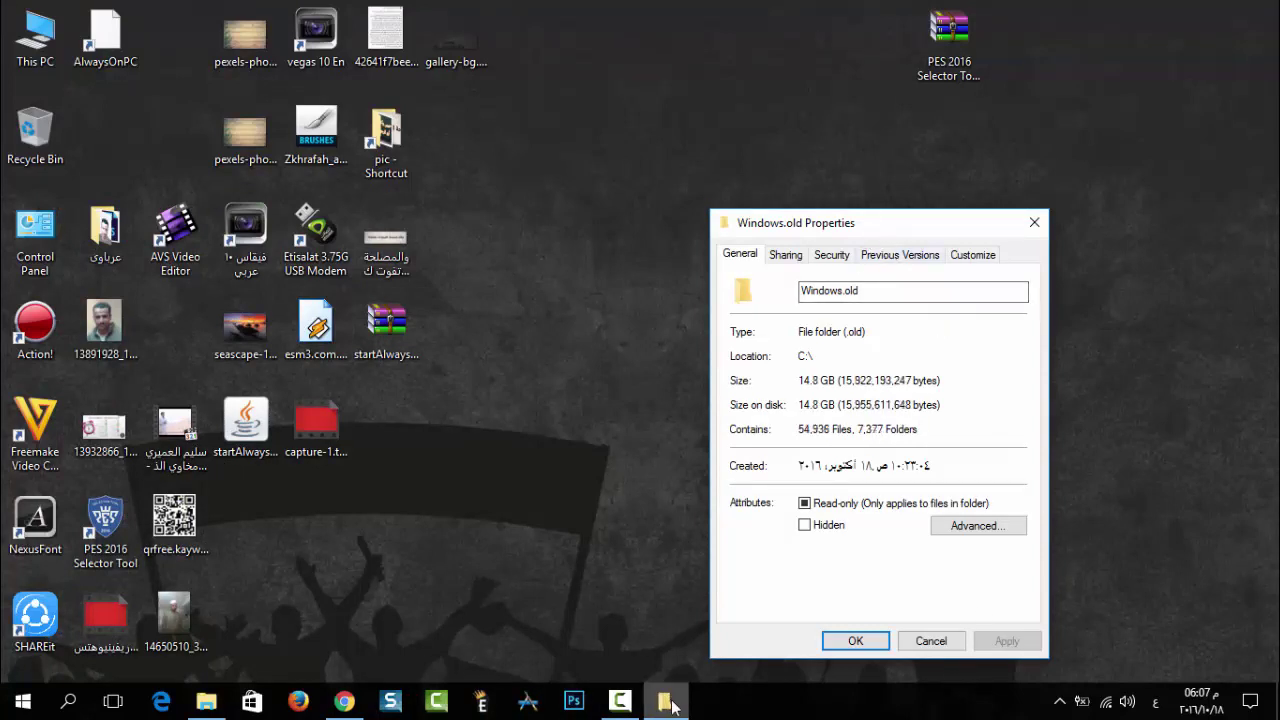
pyautogui.moveTo(672, 706)
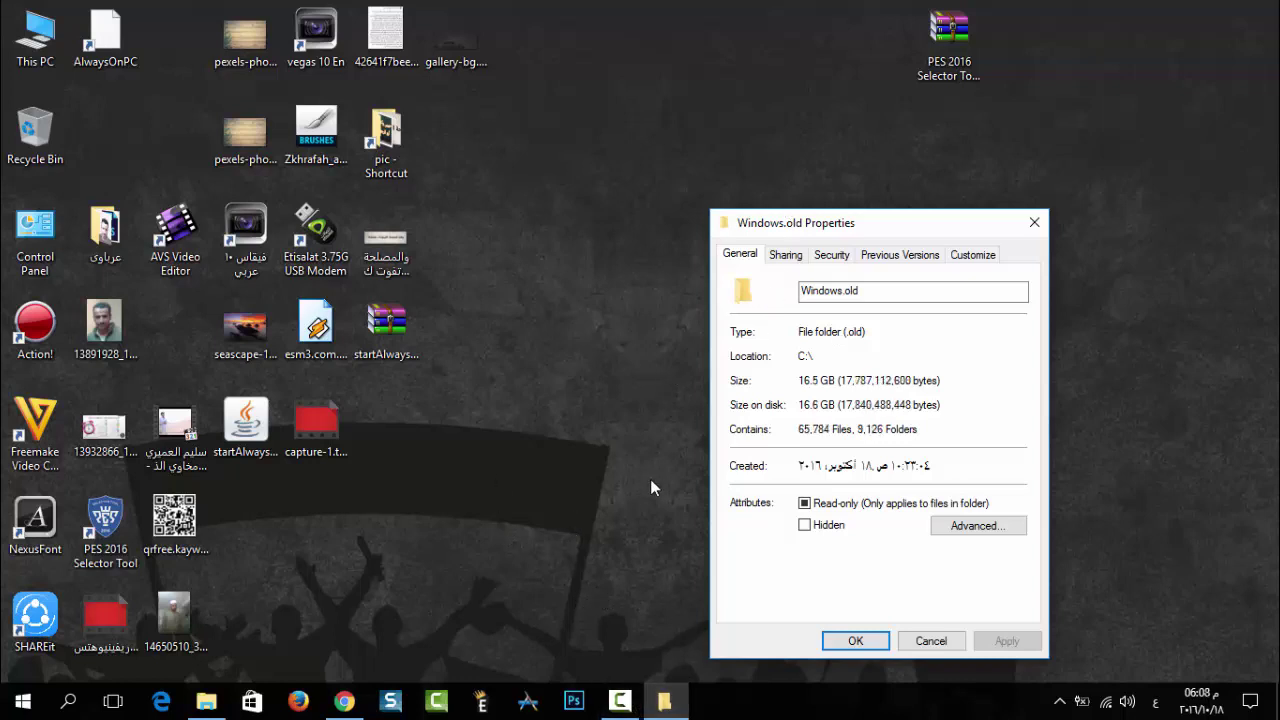
pyautogui.click(851, 641)
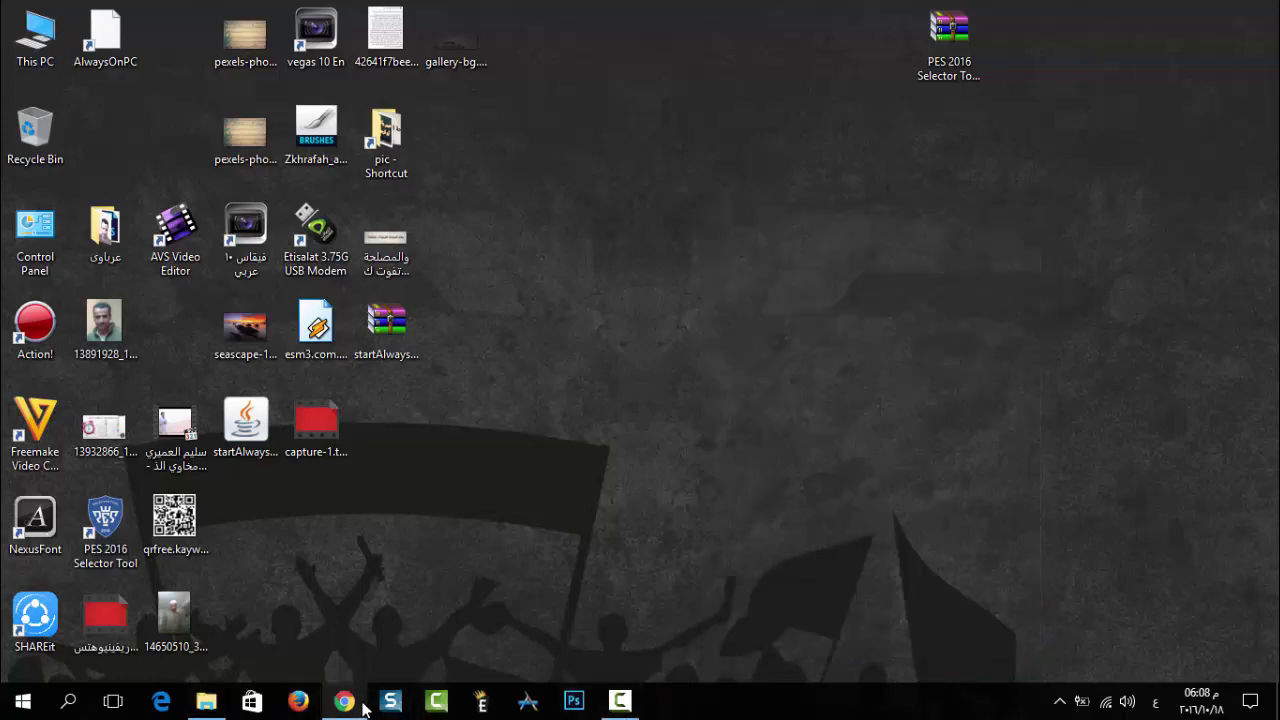
# Try to delete the Windows.old folder from drive C: with administrator permission, and cancel the operation
pyautogui.click(206, 701)
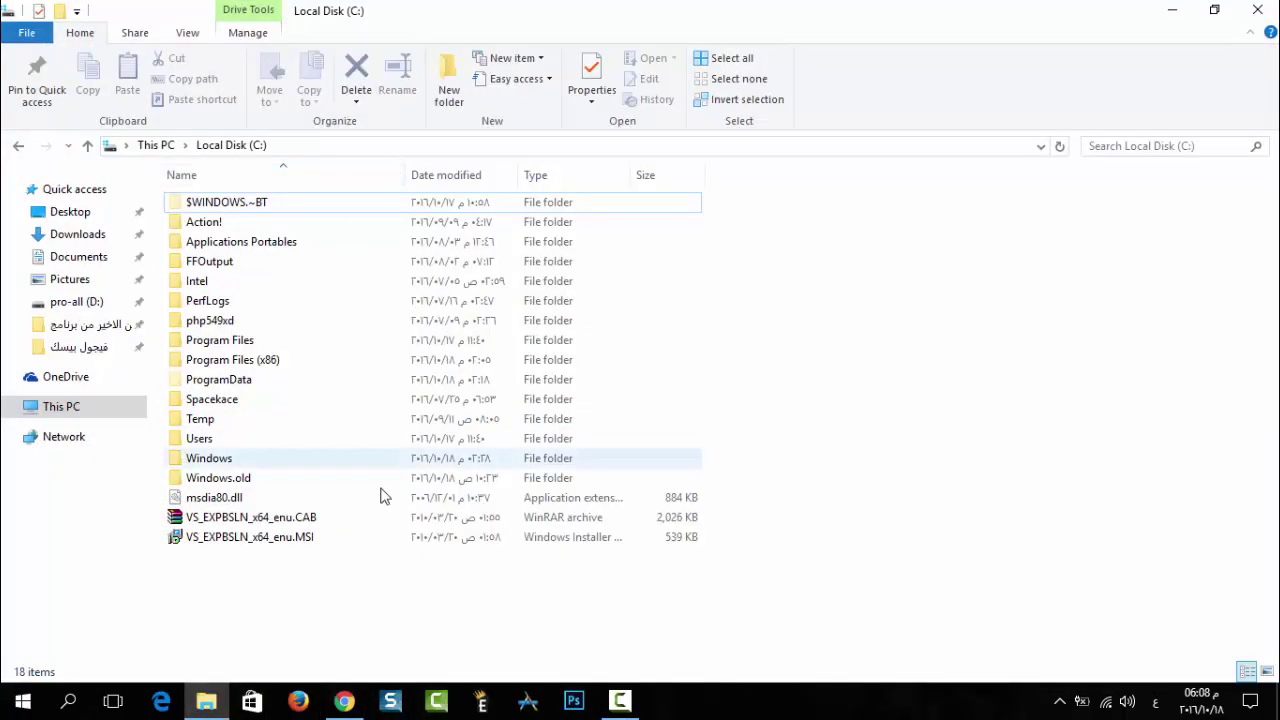
pyautogui.click(258, 481)
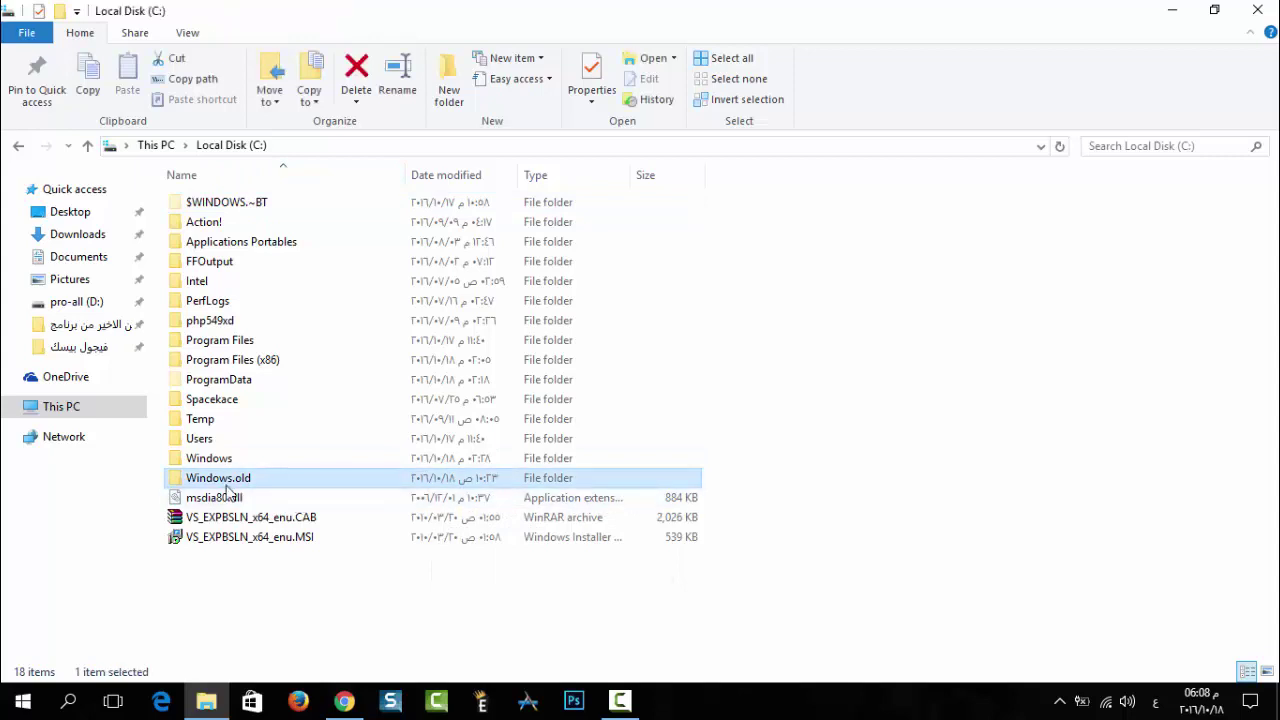
pyautogui.rightClick(230, 481)
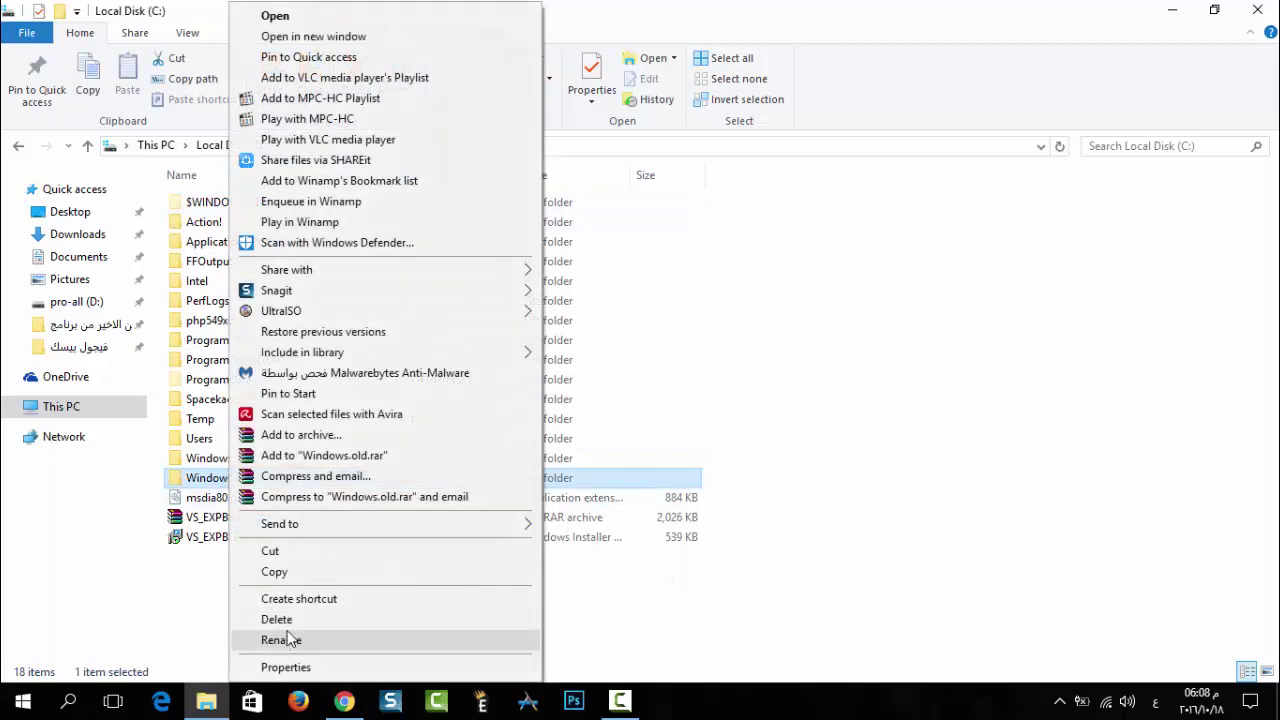
pyautogui.click(288, 626)
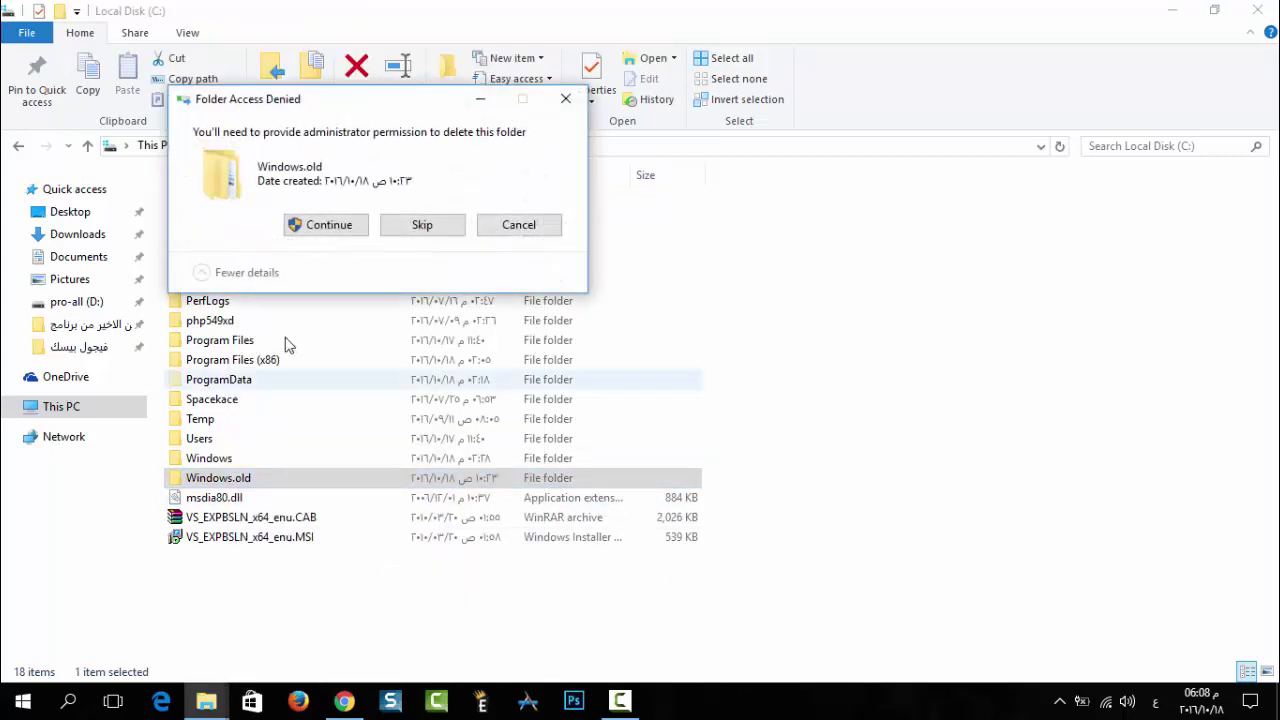
pyautogui.click(316, 228)
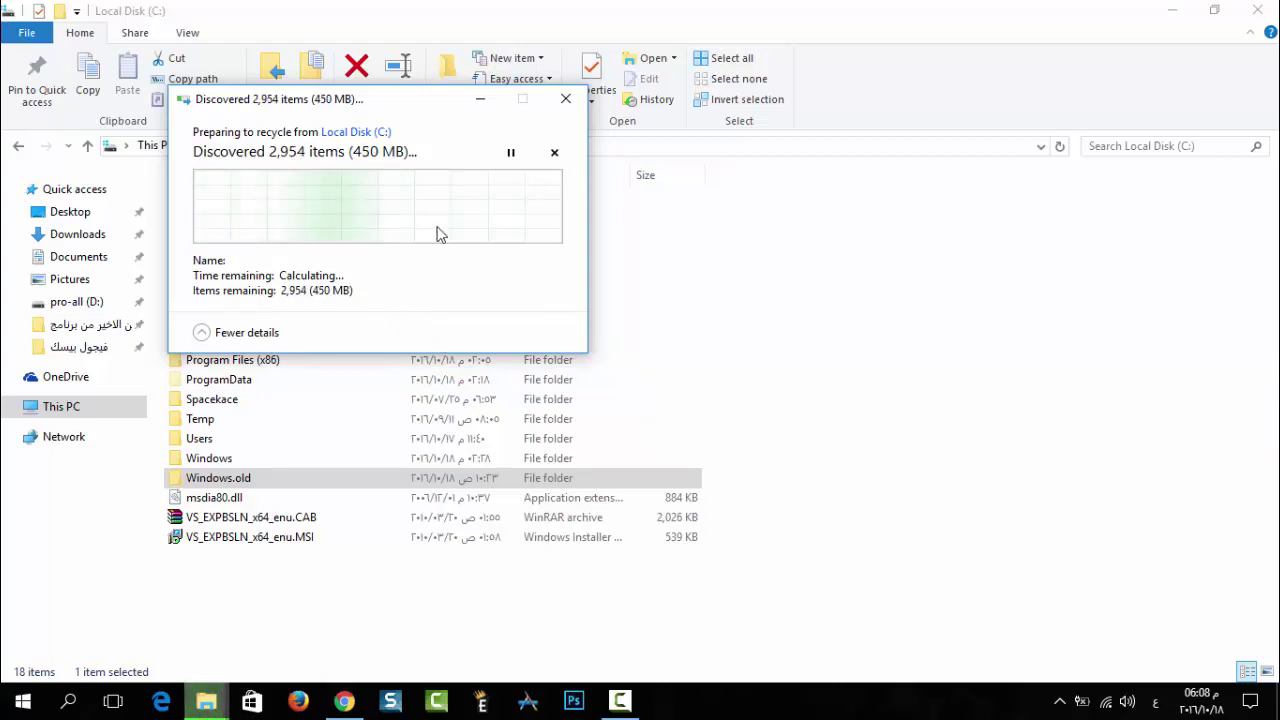
pyautogui.click(559, 116)
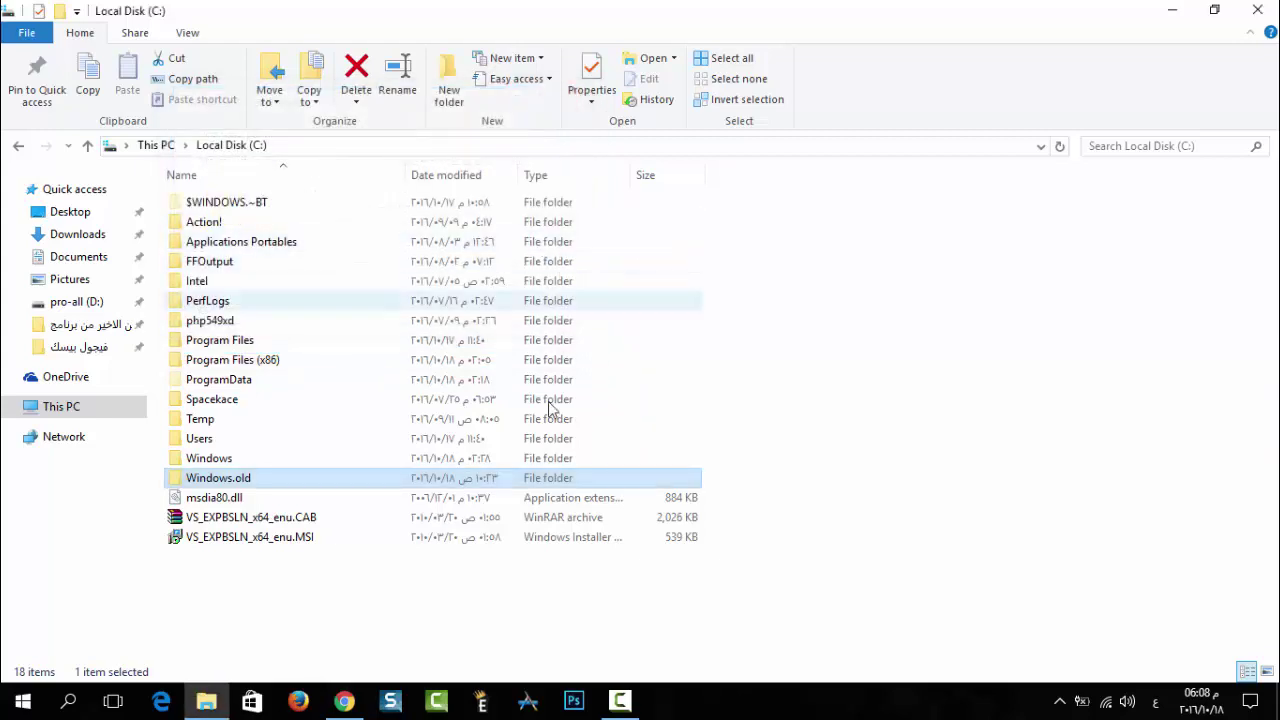
pyautogui.click(833, 396)
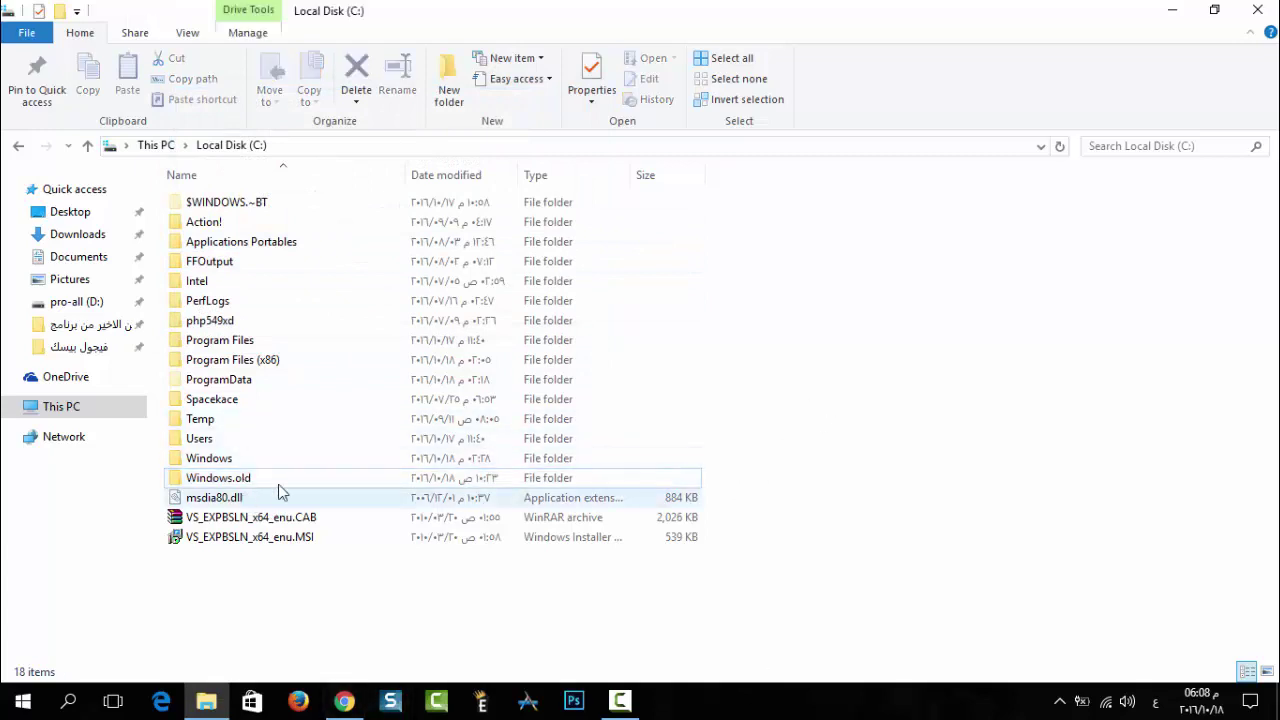
pyautogui.rightClick(797, 332)
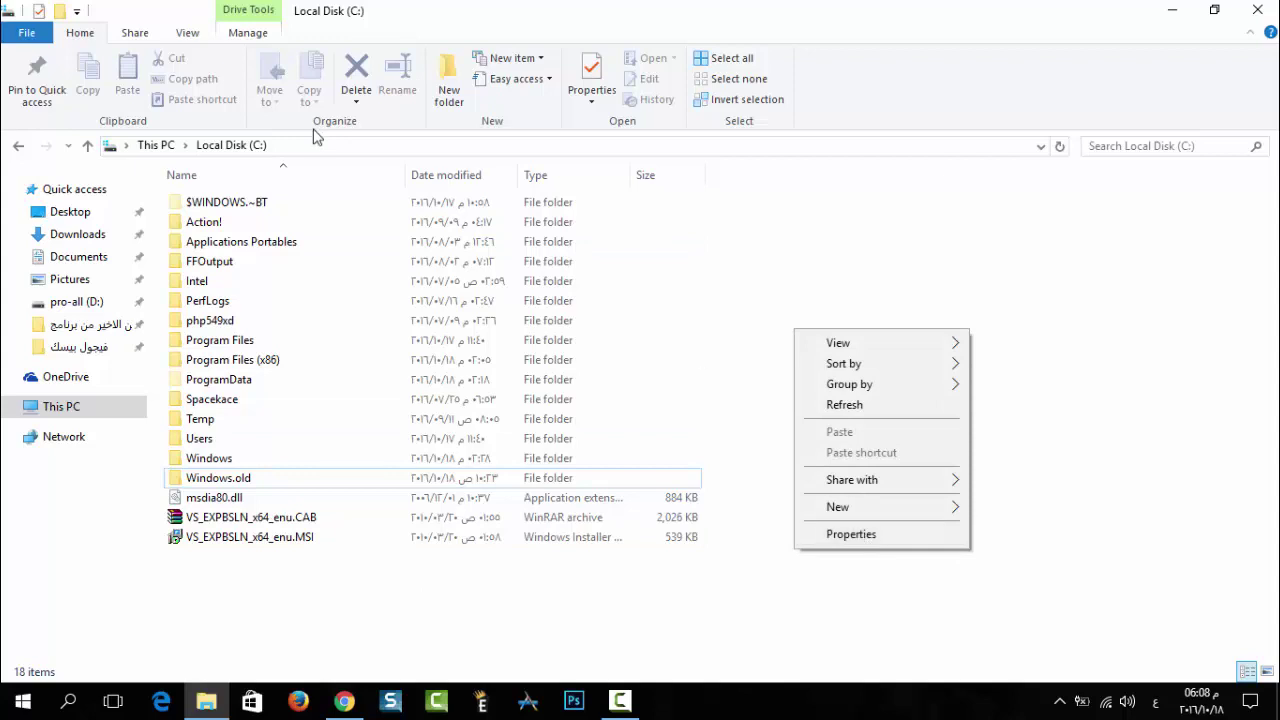
pyautogui.click(848, 538)
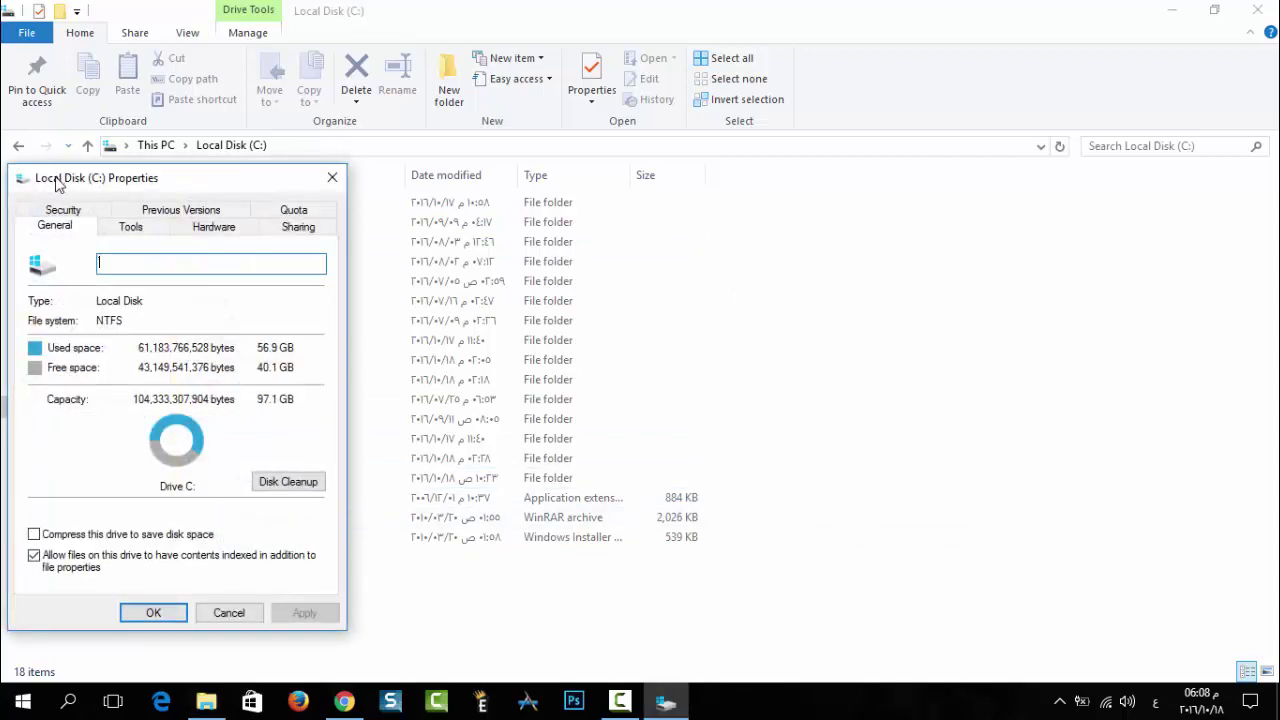
pyautogui.moveTo(57, 183); pyautogui.dragTo(316, 170)
pyautogui.click(589, 166)
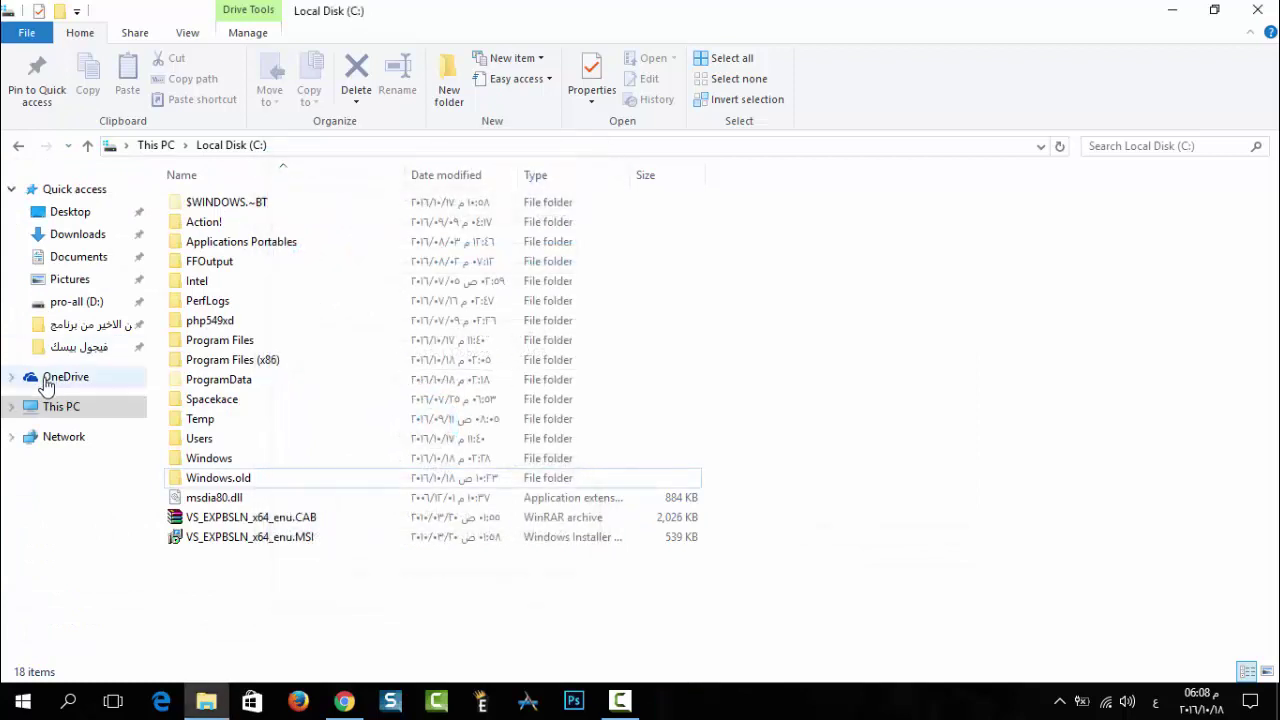
# Open the properties of Local Disk (C:) from This PC
pyautogui.click(62, 410)
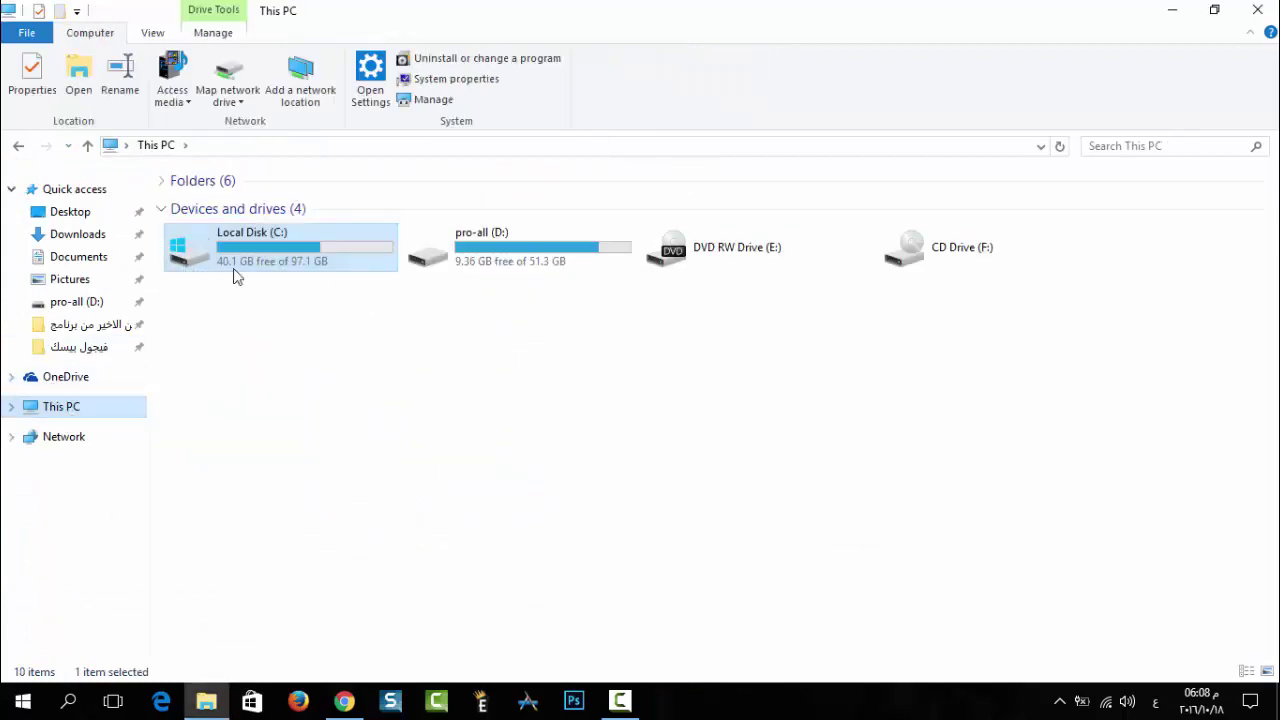
pyautogui.rightClick(293, 250)
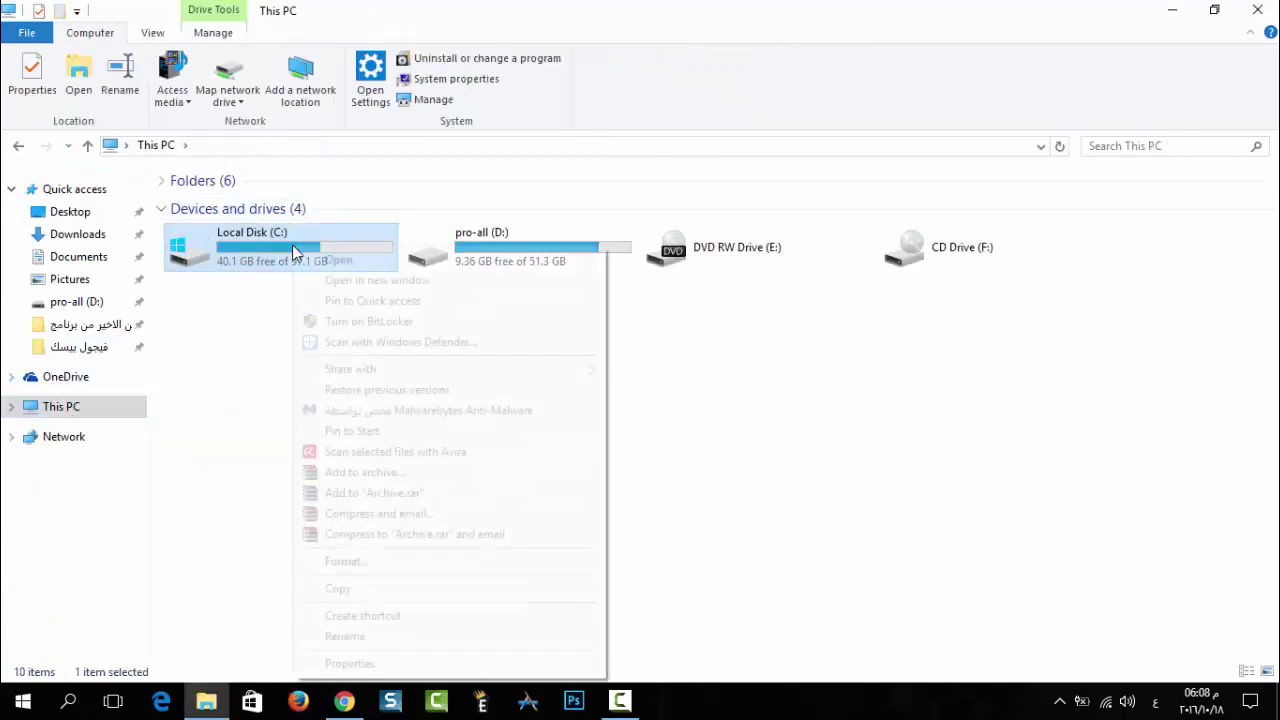
pyautogui.click(350, 664)
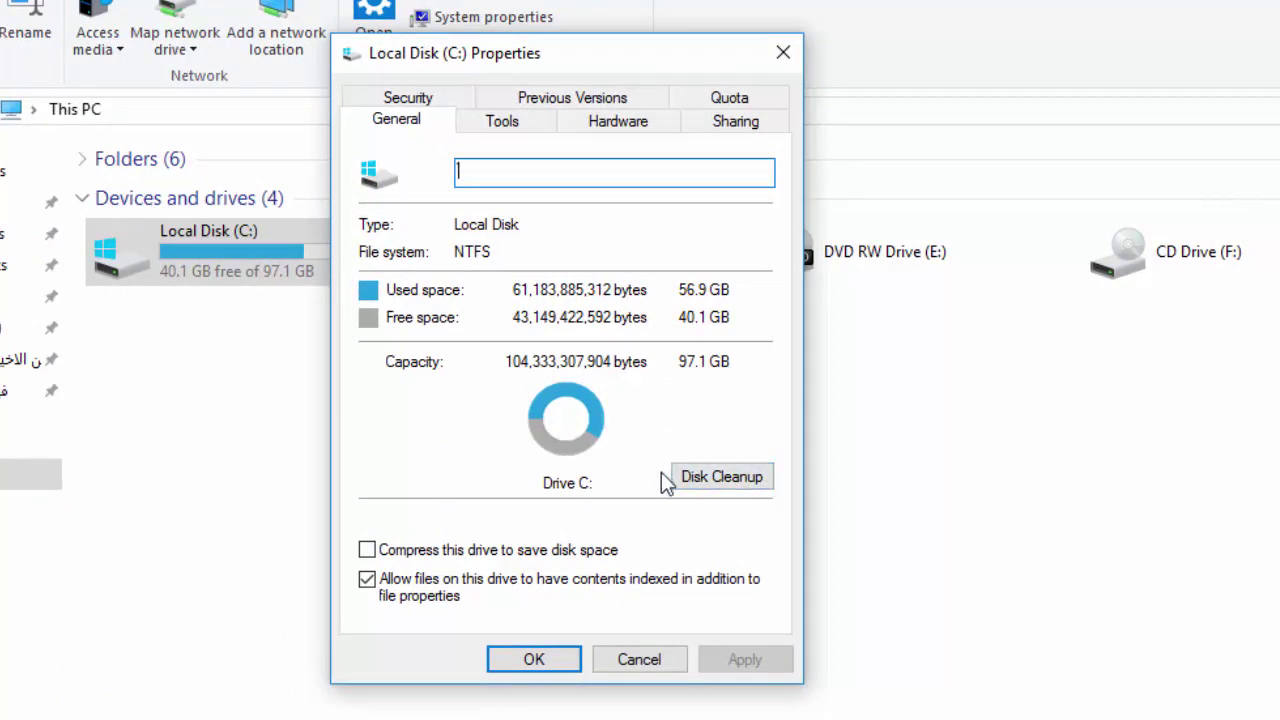
# Run Disk Cleanup on drive C: and extend the scan to system files
pyautogui.click(712, 478)
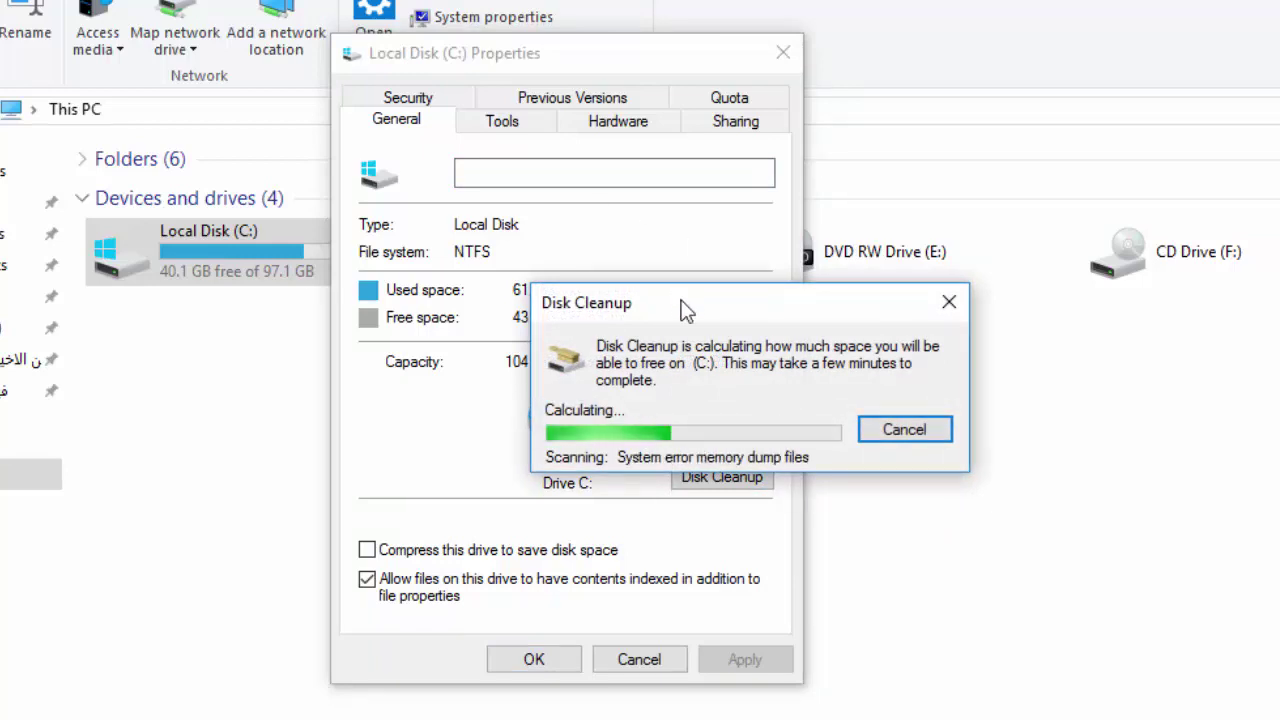
pyautogui.moveTo(690, 302); pyautogui.dragTo(539, 383)
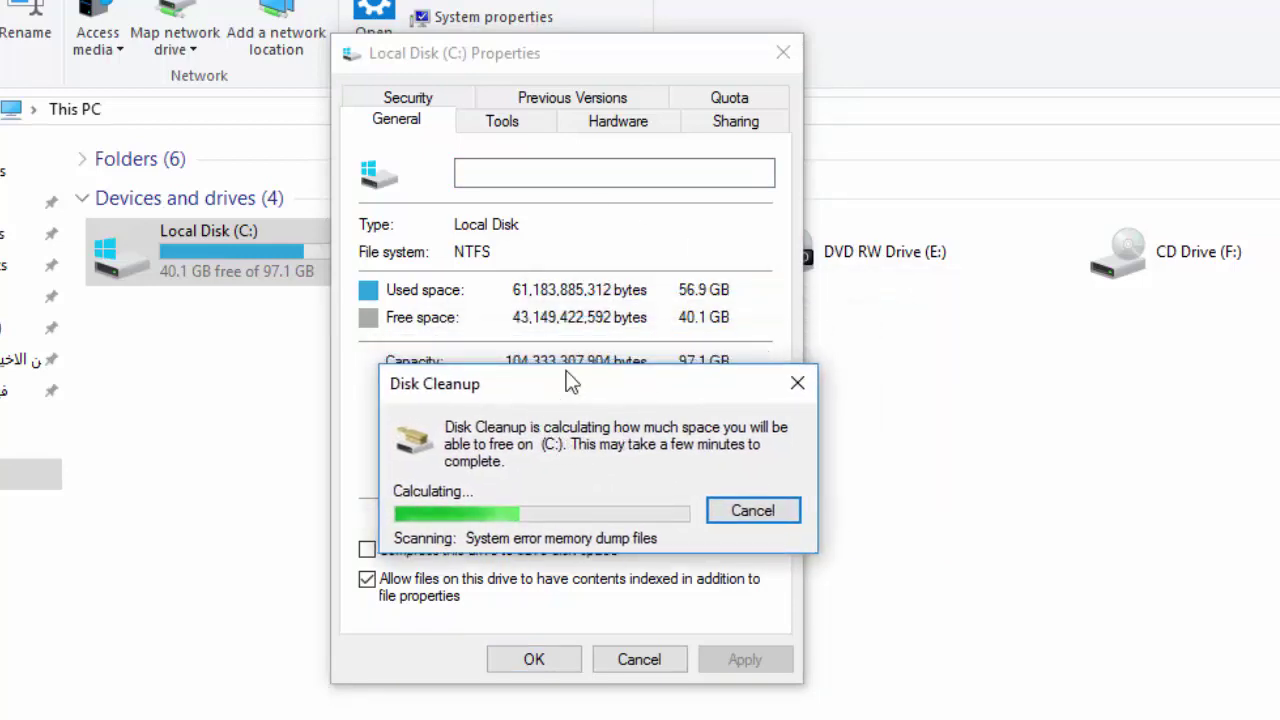
pyautogui.moveTo(558, 387); pyautogui.dragTo(786, 302)
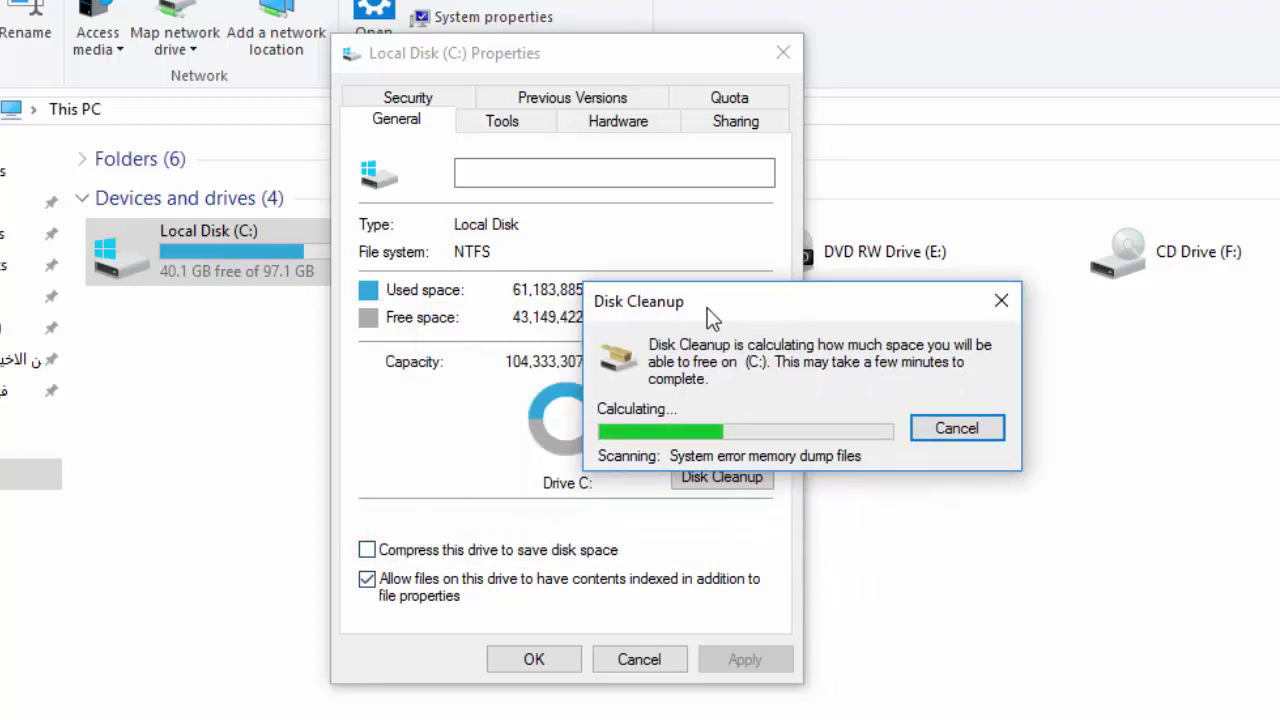
pyautogui.moveTo(707, 300); pyautogui.dragTo(673, 225)
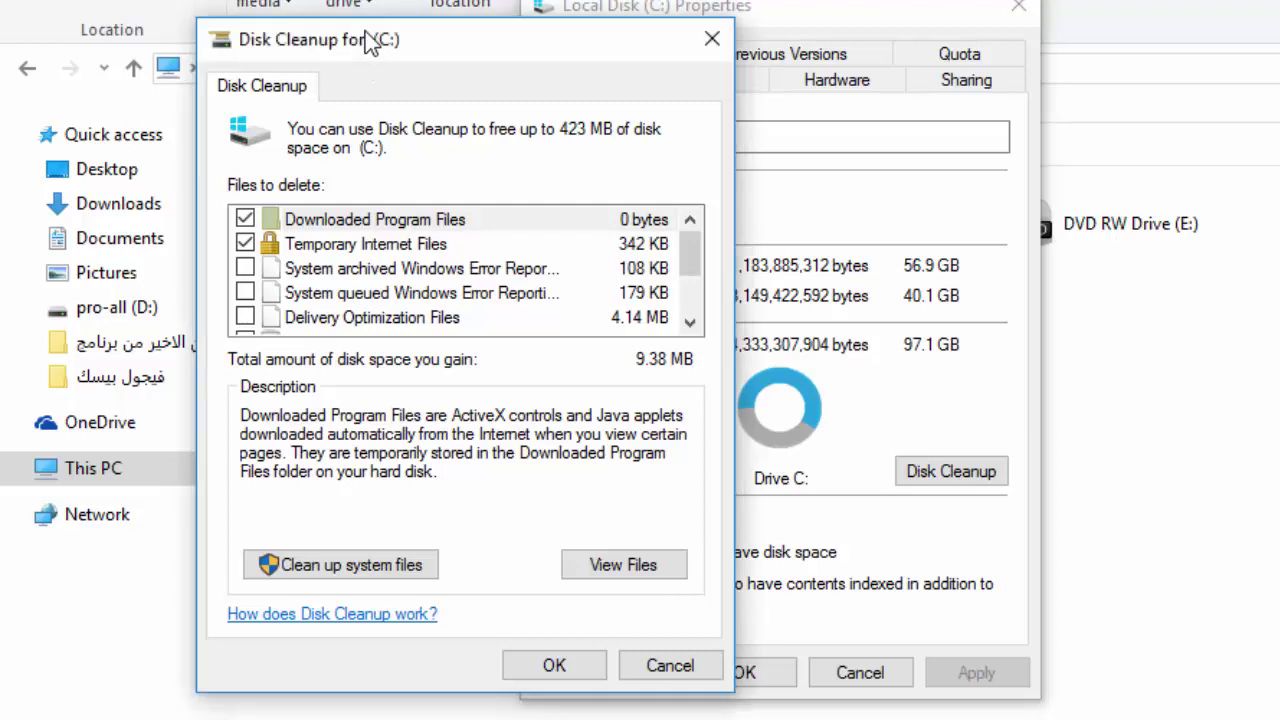
pyautogui.moveTo(372, 41); pyautogui.dragTo(410, 5)
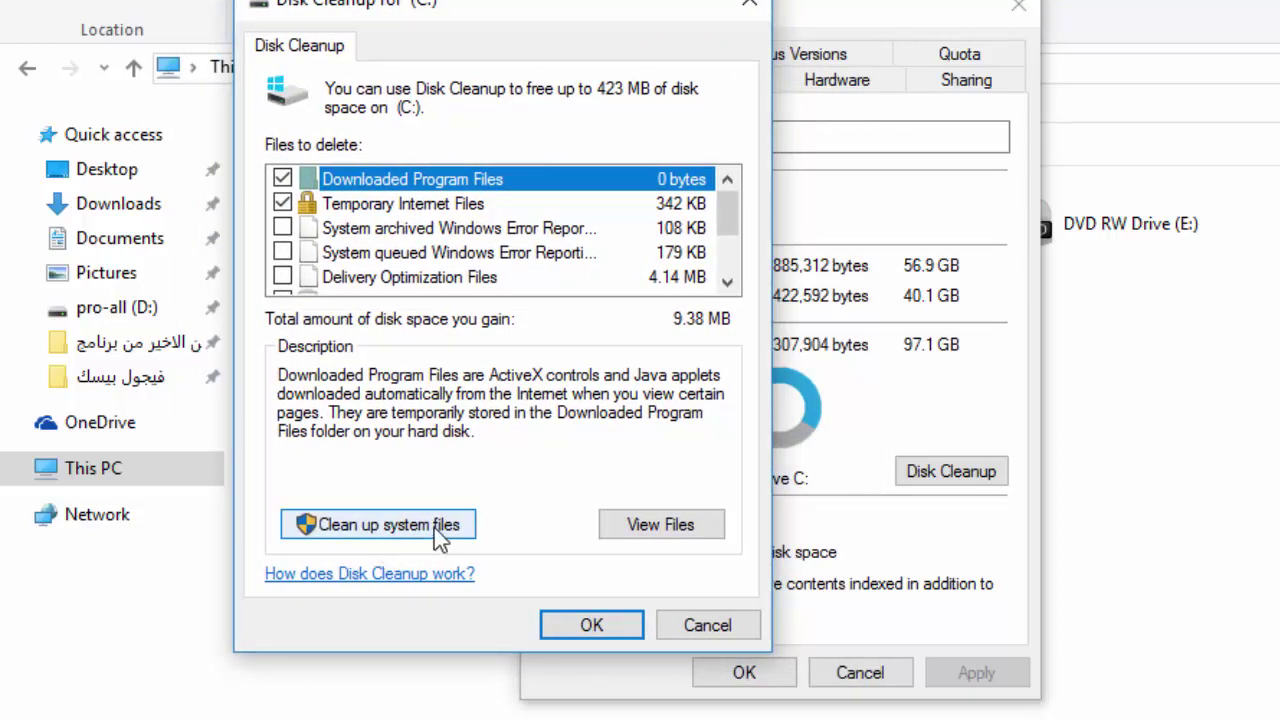
pyautogui.click(352, 525)
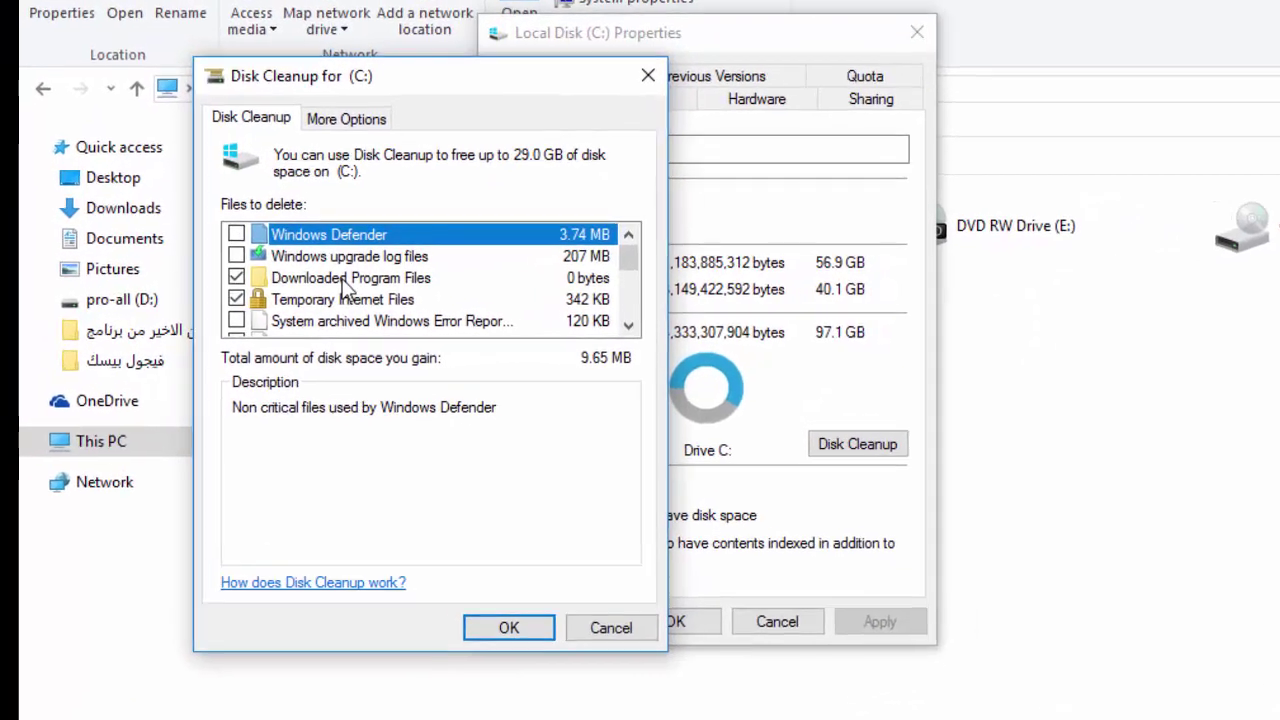
# Add Previous Windows installation(s) to the files to delete, and permanently delete the selected files, accepting that the previous Windows version cannot be restored
pyautogui.scroll(-1, 407, 308)
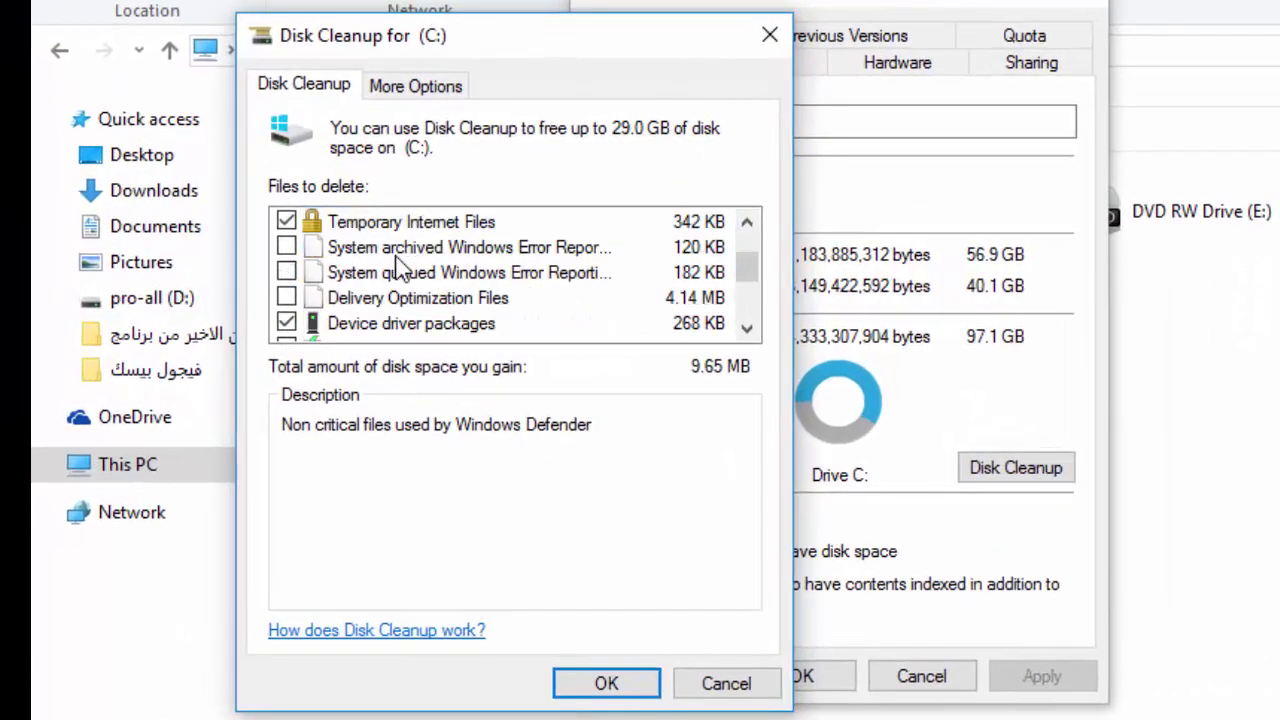
pyautogui.scroll(-1, 410, 305)
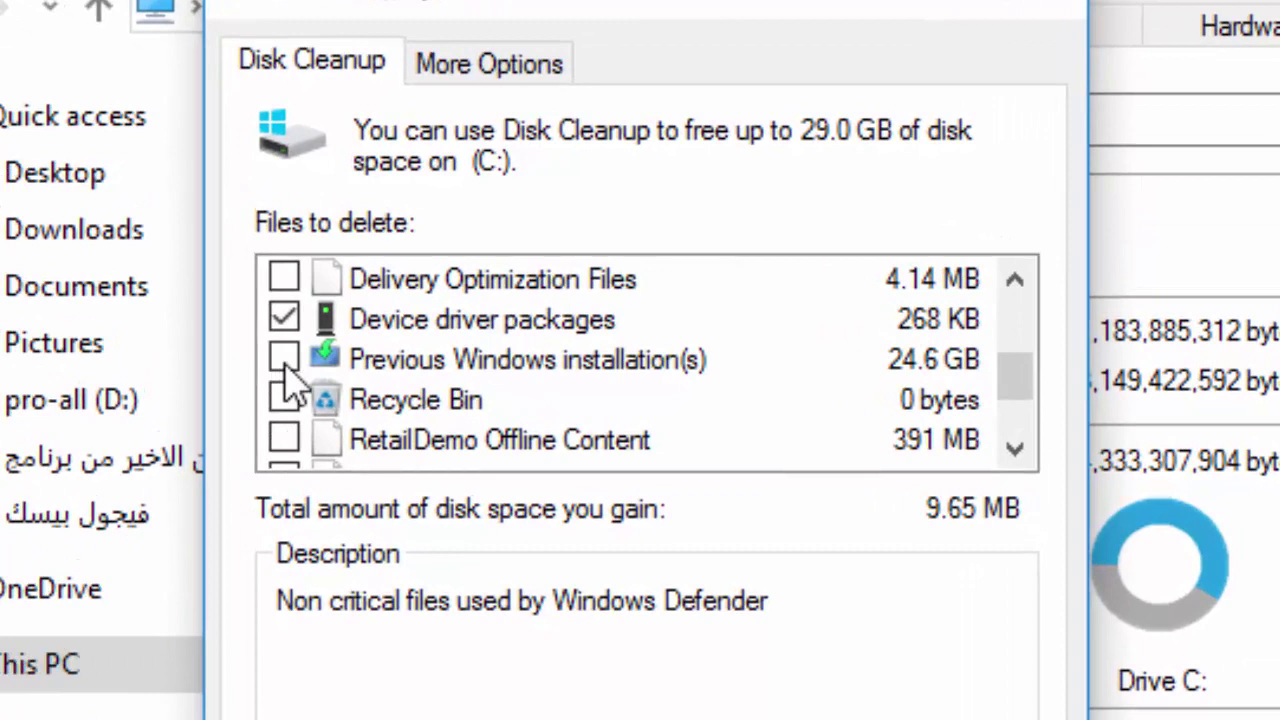
pyautogui.click(284, 362)
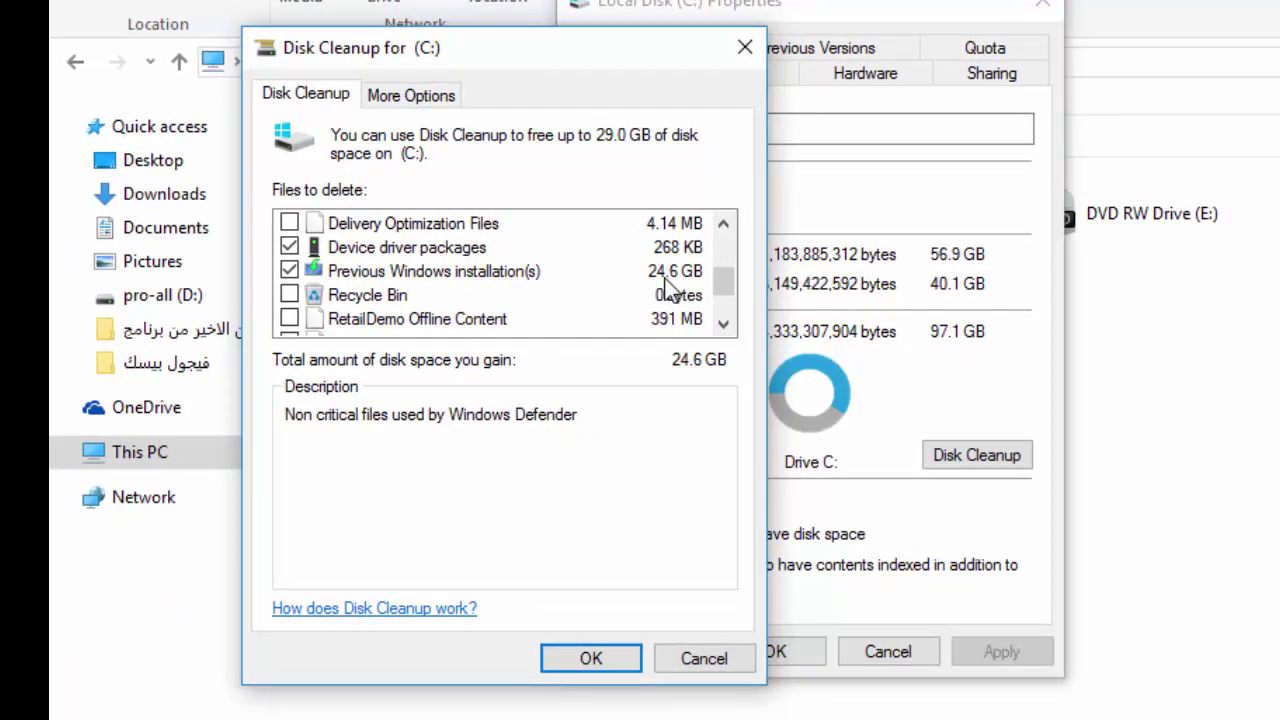
pyautogui.click(594, 660)
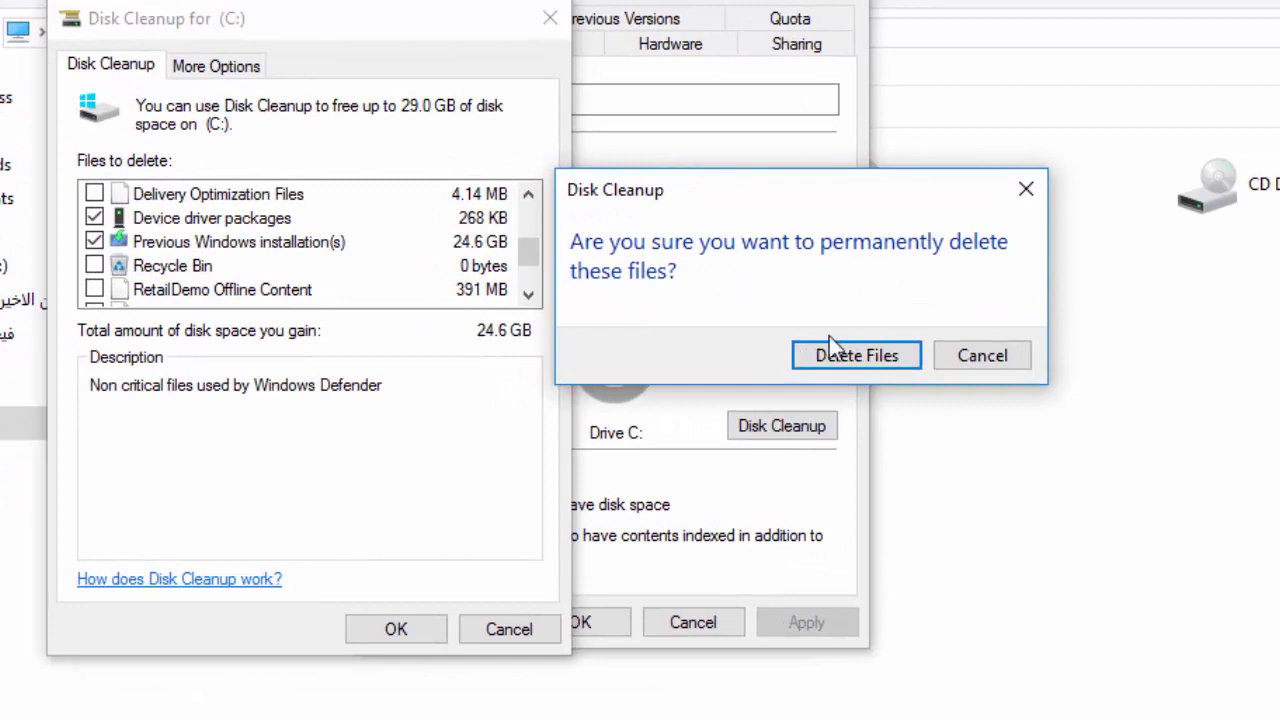
pyautogui.click(866, 357)
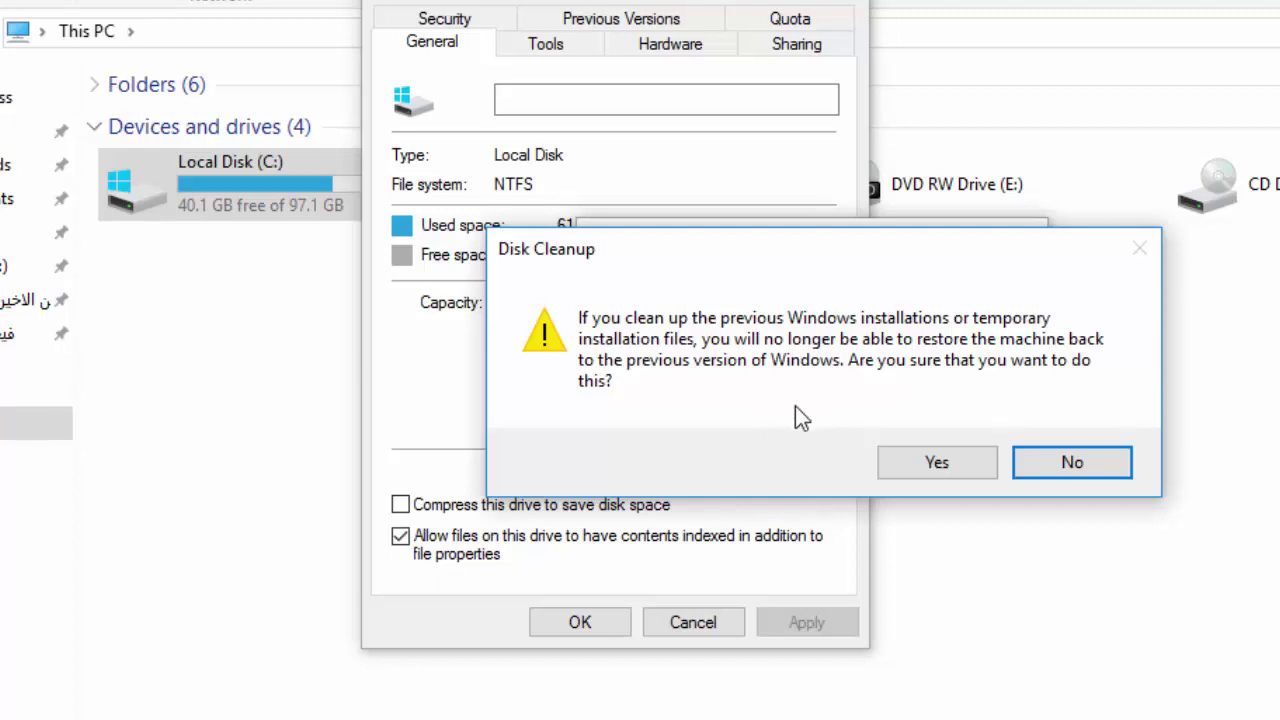
pyautogui.click(940, 459)
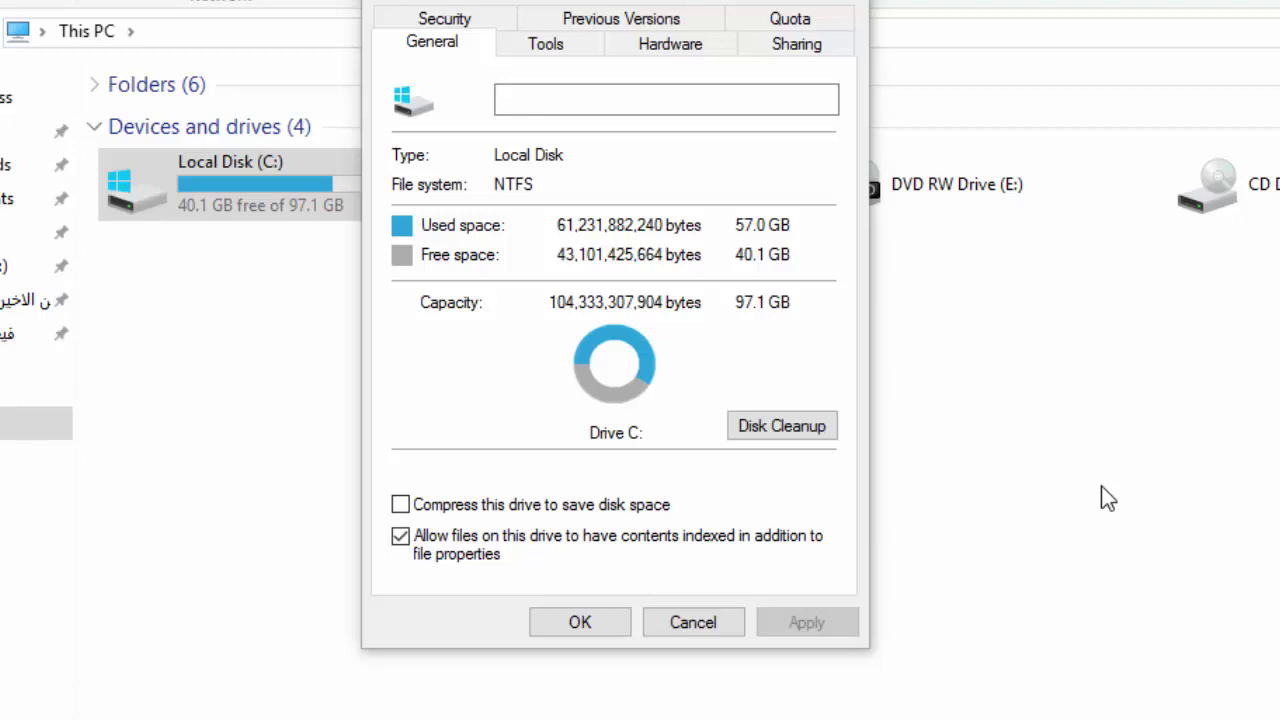
# Close the drive properties, and refresh This PC to check the free space of drive C:
pyautogui.click(580, 625)
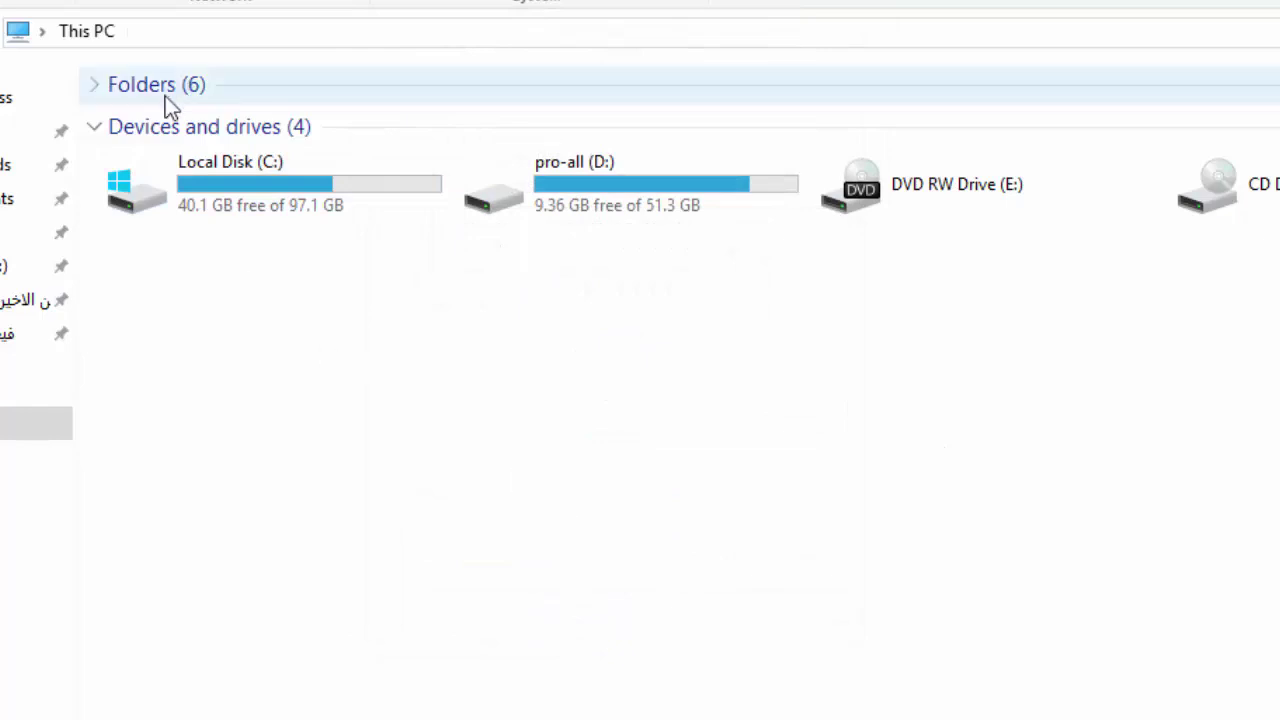
pyautogui.rightClick(231, 316)
pyautogui.click(339, 428)
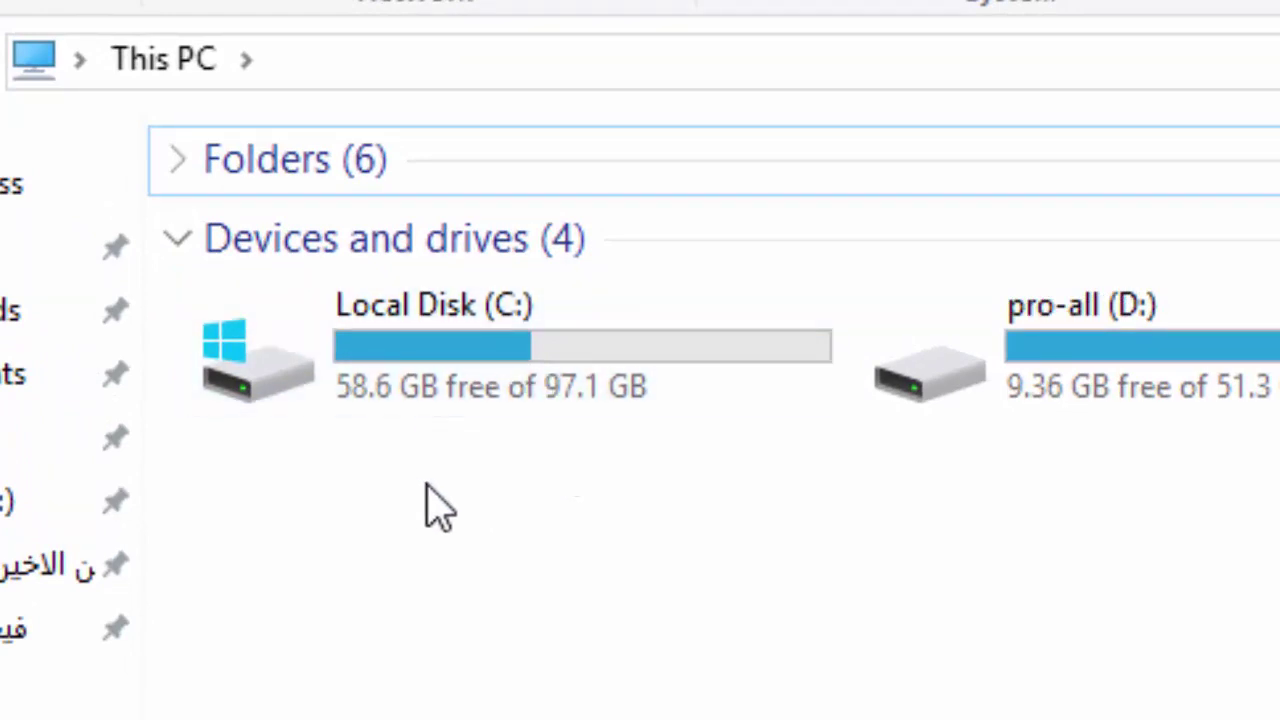
pyautogui.moveTo(360, 423)
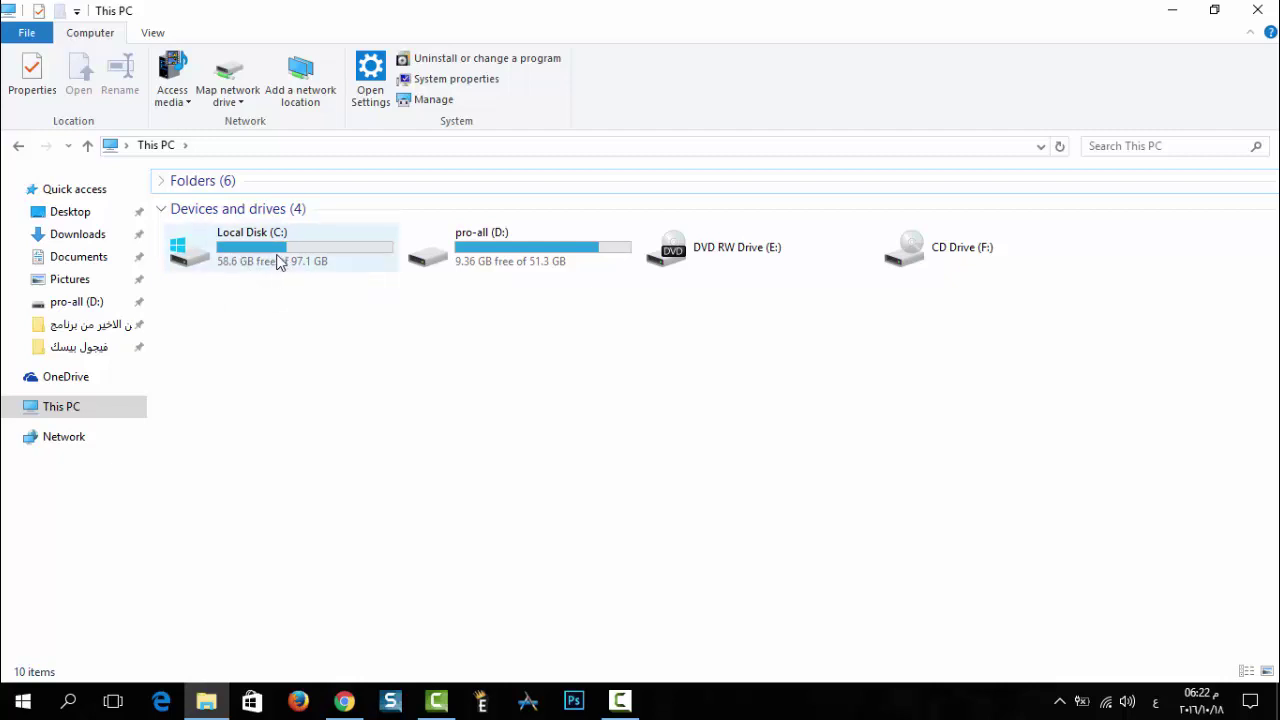
pyautogui.moveTo(278, 261)
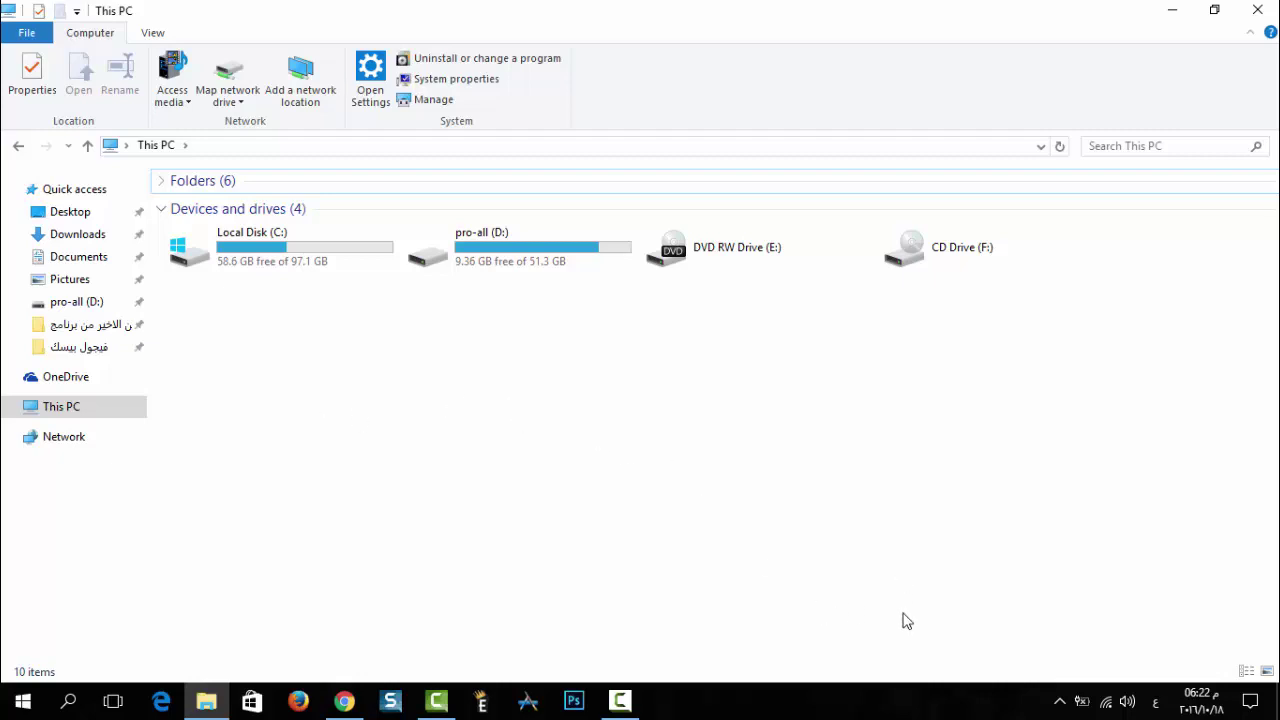
# Switch to Google Chrome
pyautogui.click(346, 705)
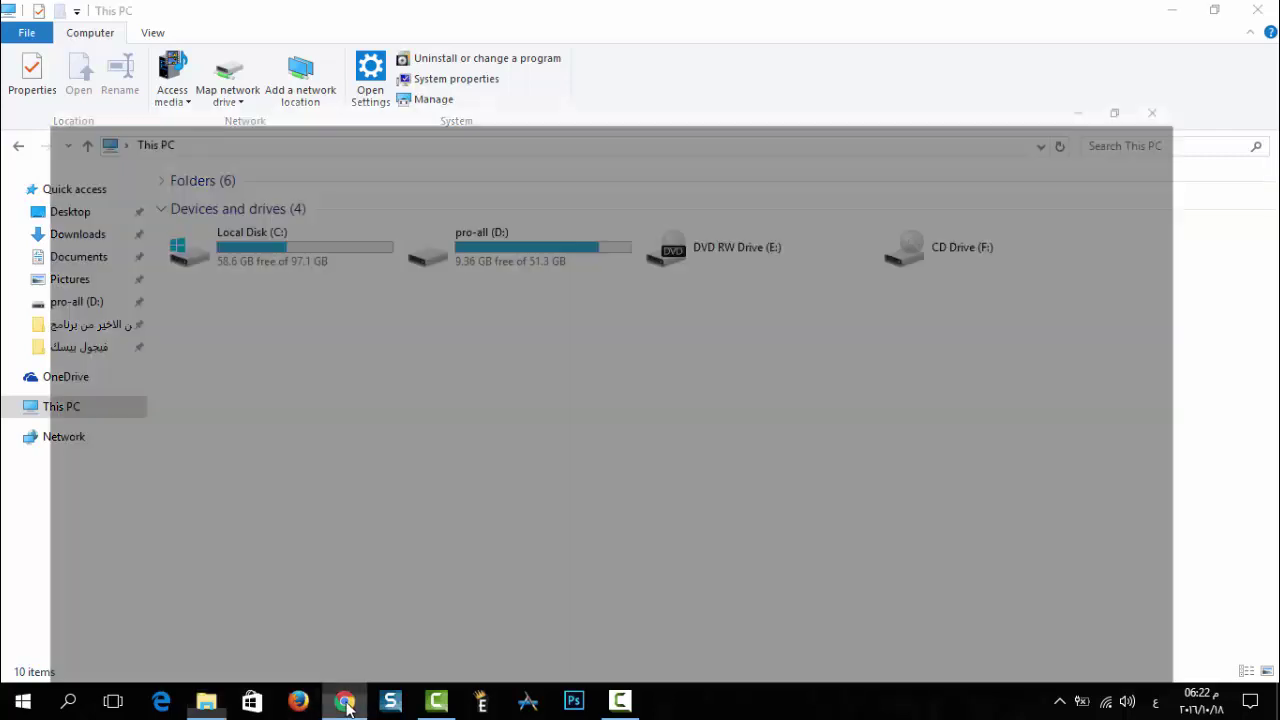